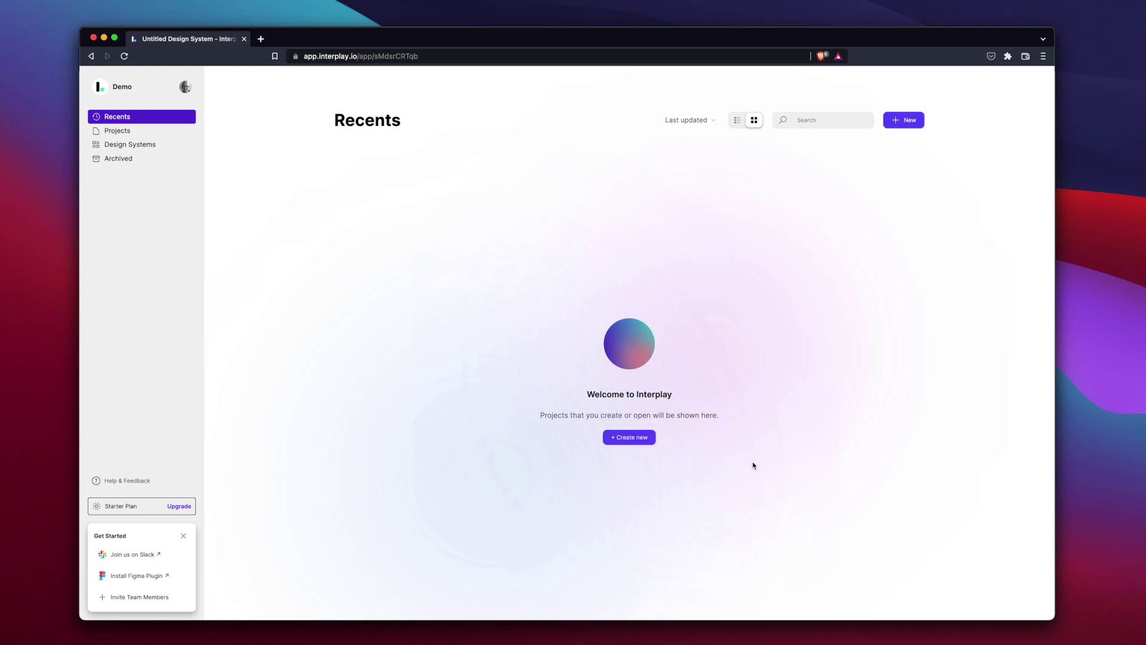
Create a new Untitled Design System and bring up the Design Tokens JSON upload dialog.
{"action": "left_click", "coordinate": [646, 444]}
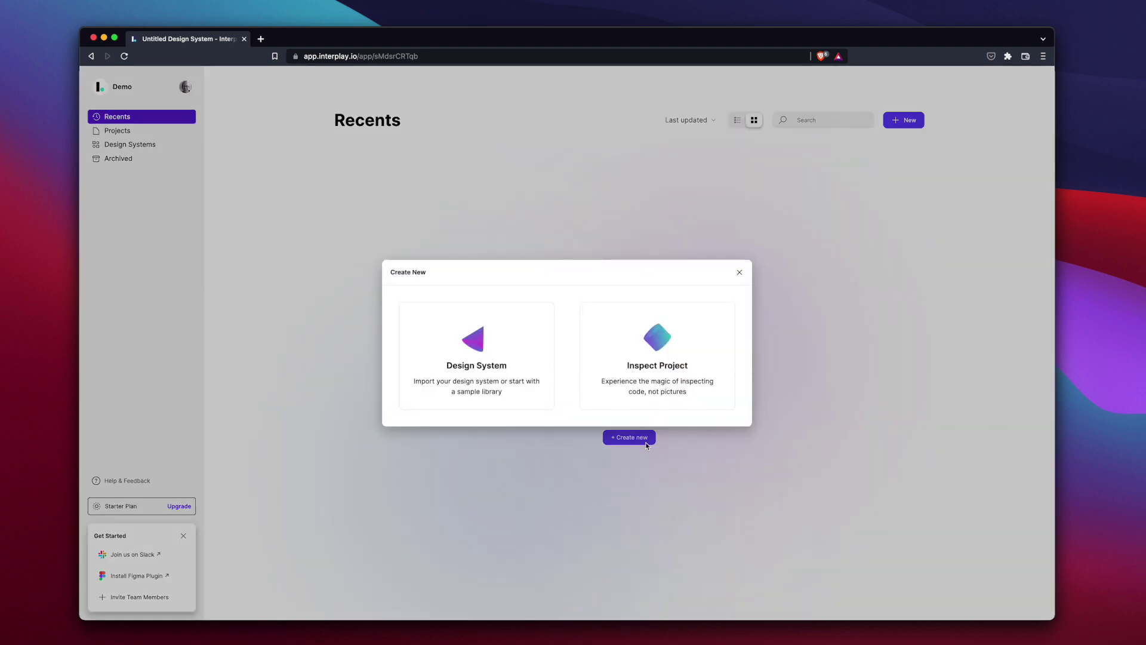
{"action": "left_click", "coordinate": [522, 393]}
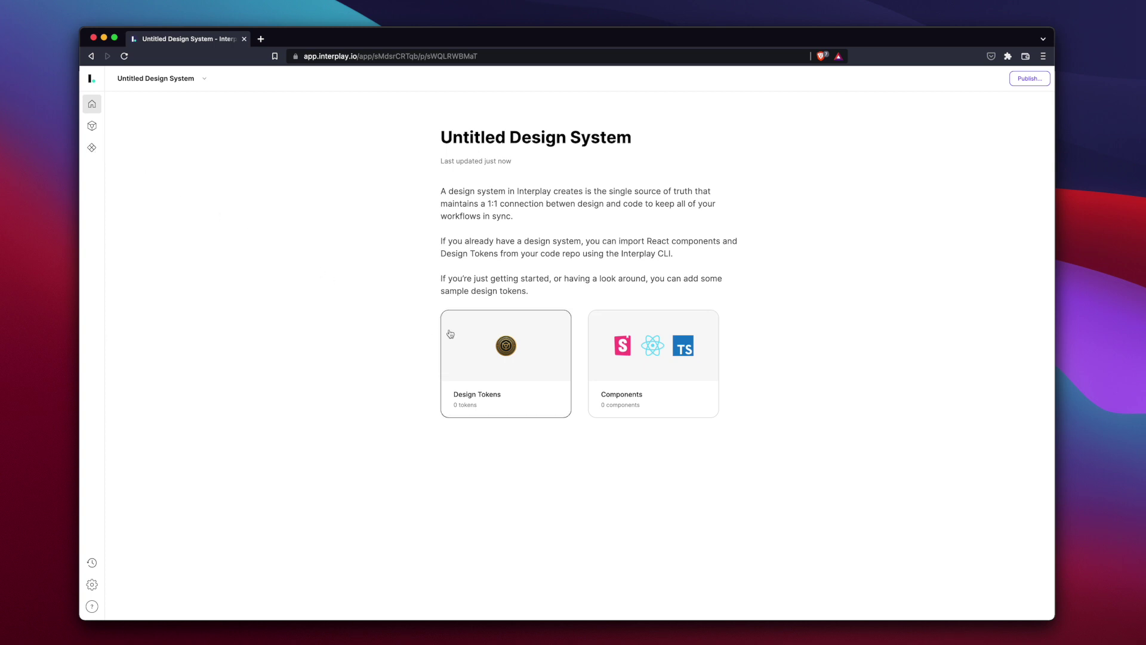
{"action": "left_click", "coordinate": [466, 338]}
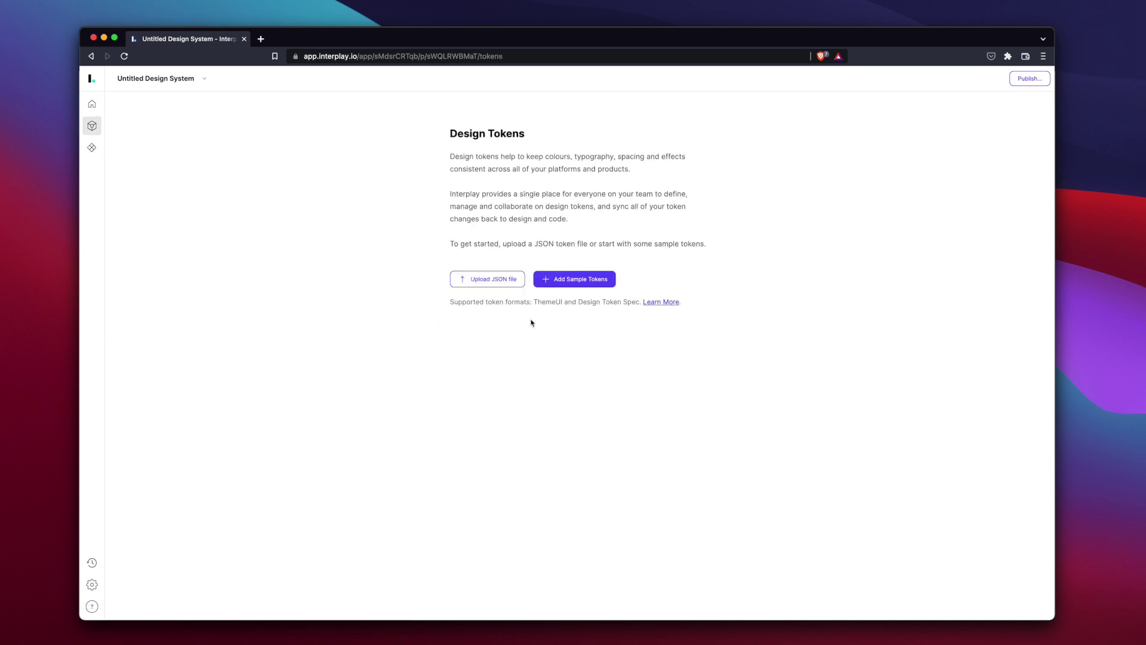
{"action": "left_click", "coordinate": [566, 284]}
Import the base-light.json tokens file into the design system.
{"action": "left_click", "coordinate": [501, 281]}
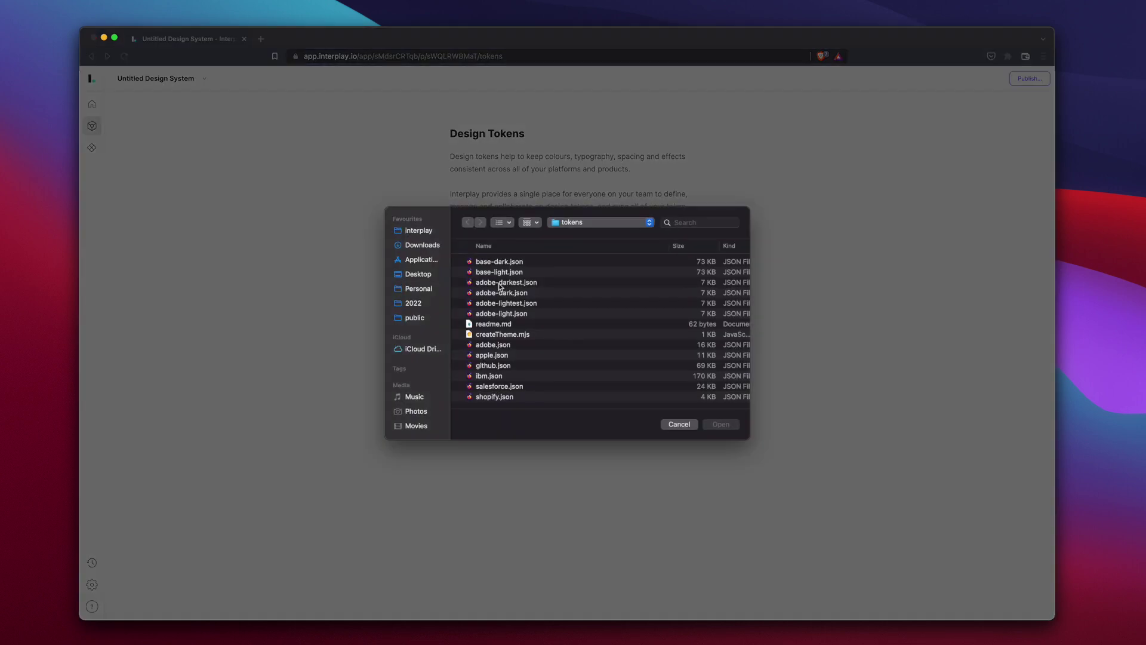
{"action": "left_click", "coordinate": [509, 273]}
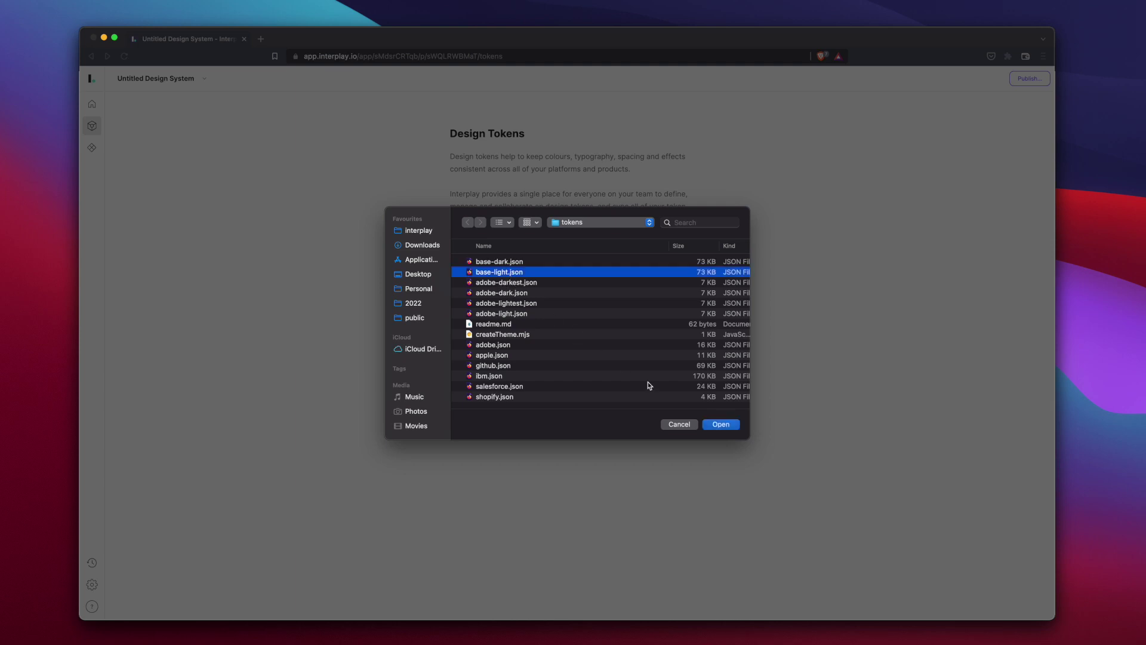
{"action": "left_click", "coordinate": [721, 425]}
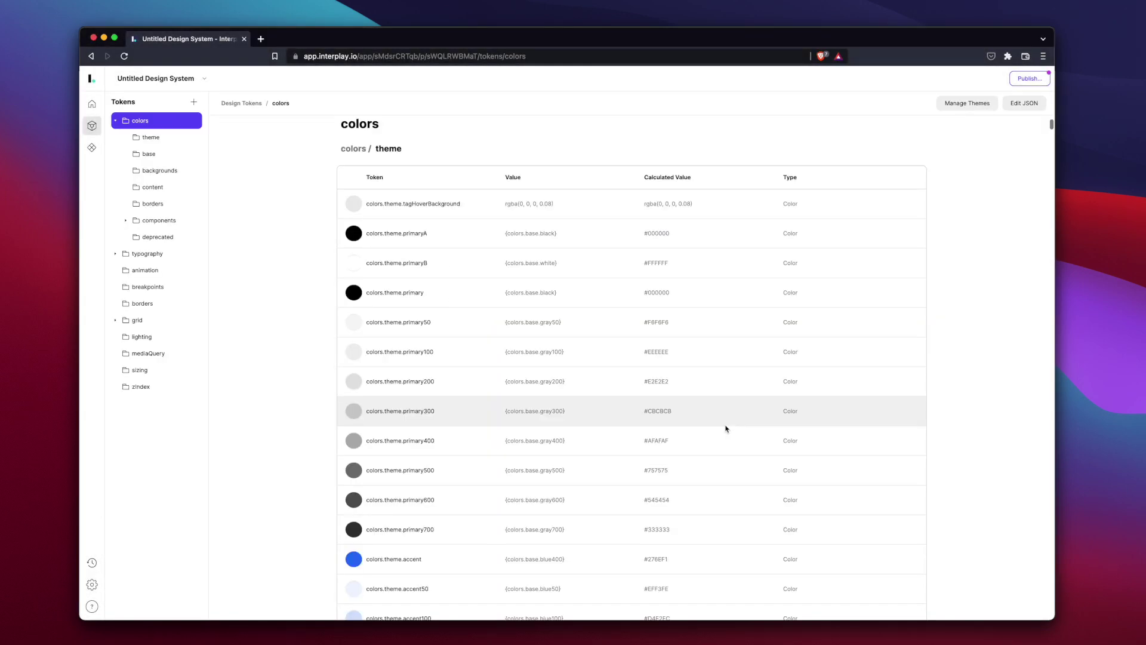
Review the imported colour tokens, including warning700, then go to the Components page.
{"action": "scroll", "coordinate": [581, 305], "scroll_direction": "down", "scroll_amount": 5}
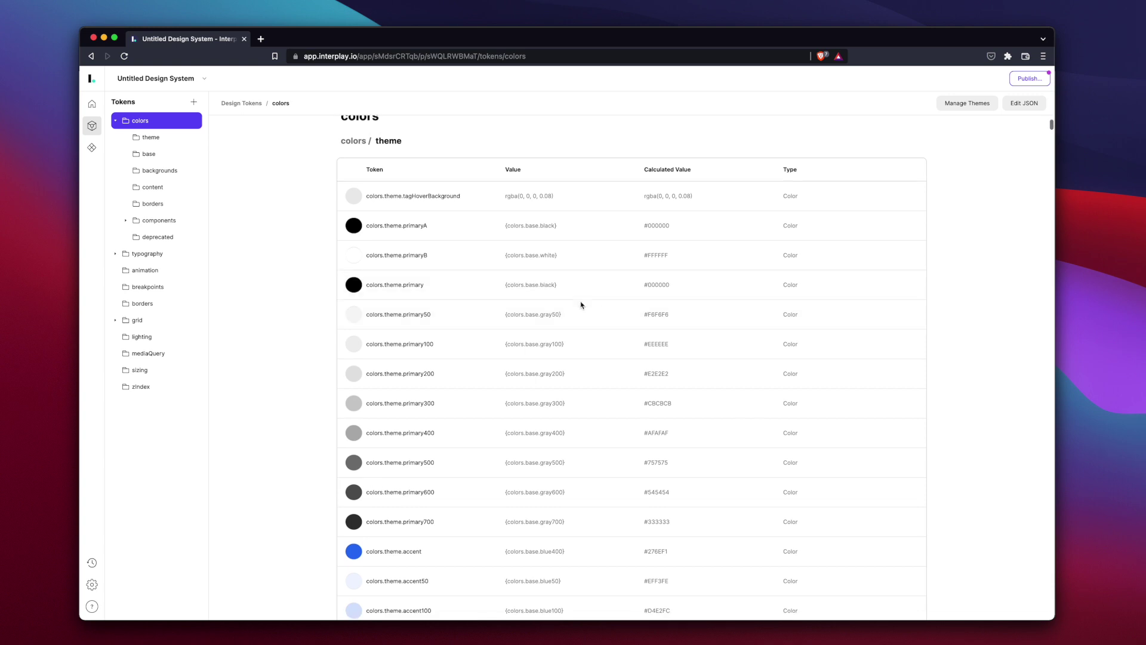
{"action": "scroll", "coordinate": [581, 305], "scroll_direction": "down", "scroll_amount": 9}
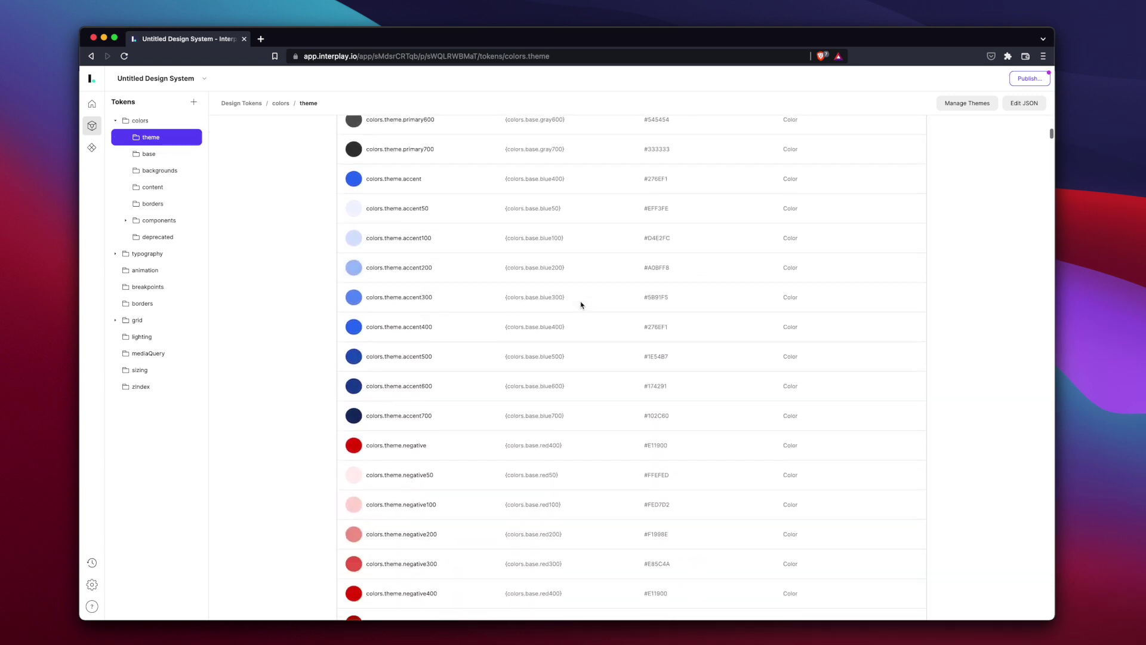
{"action": "scroll", "coordinate": [489, 441], "scroll_direction": "down", "scroll_amount": 6}
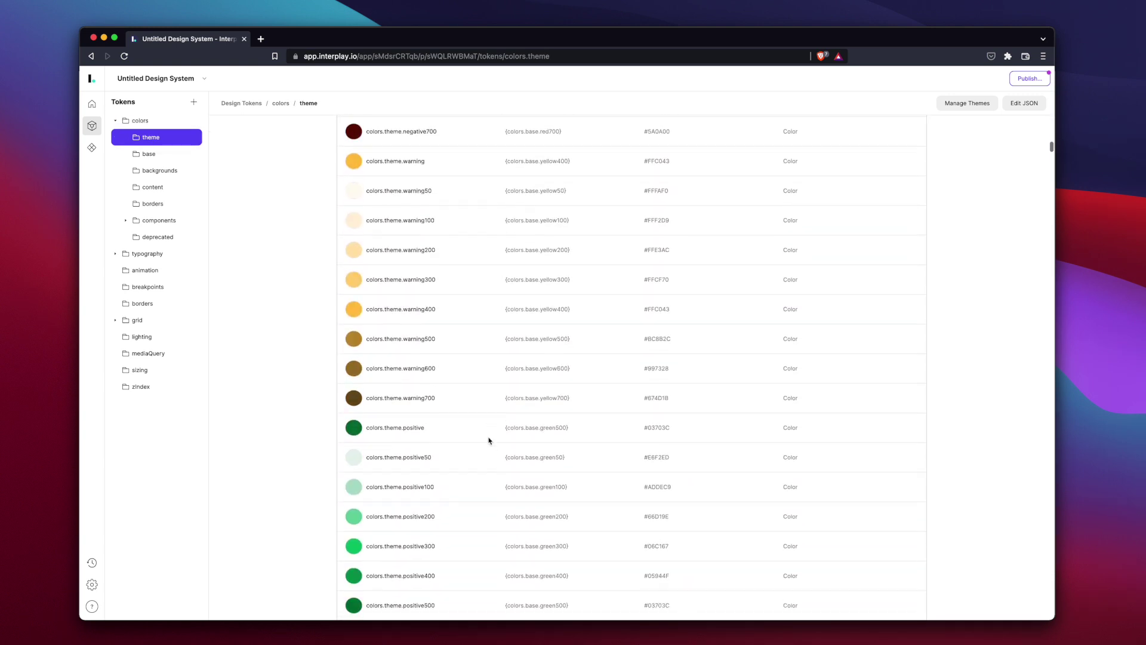
{"action": "left_click", "coordinate": [428, 335]}
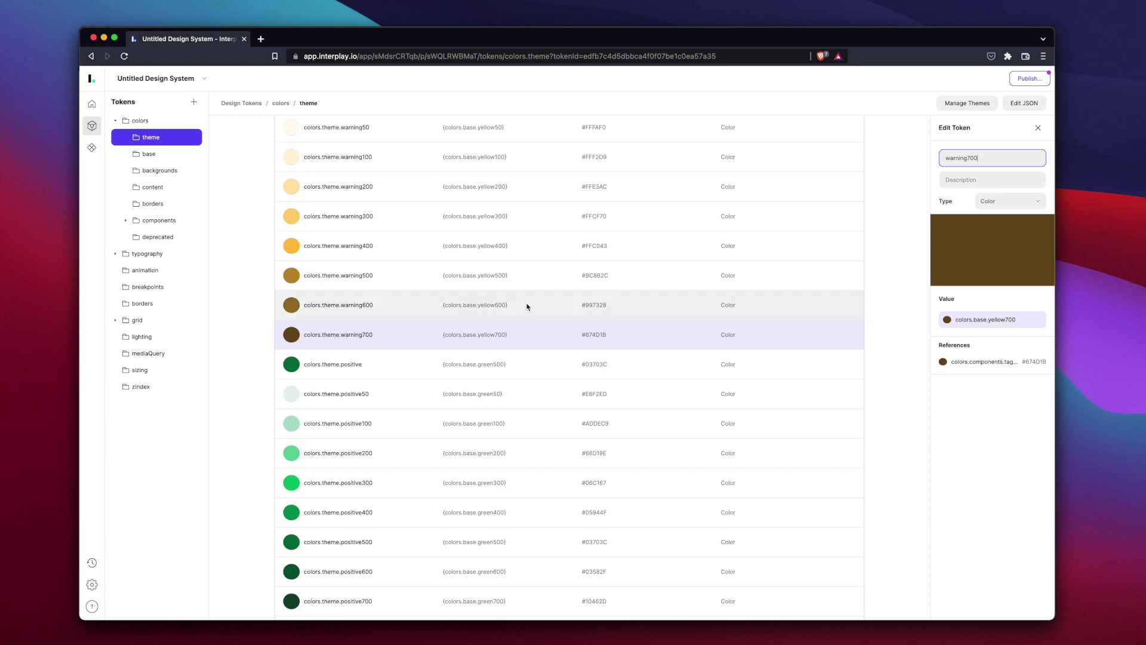
{"action": "left_click", "coordinate": [89, 149]}
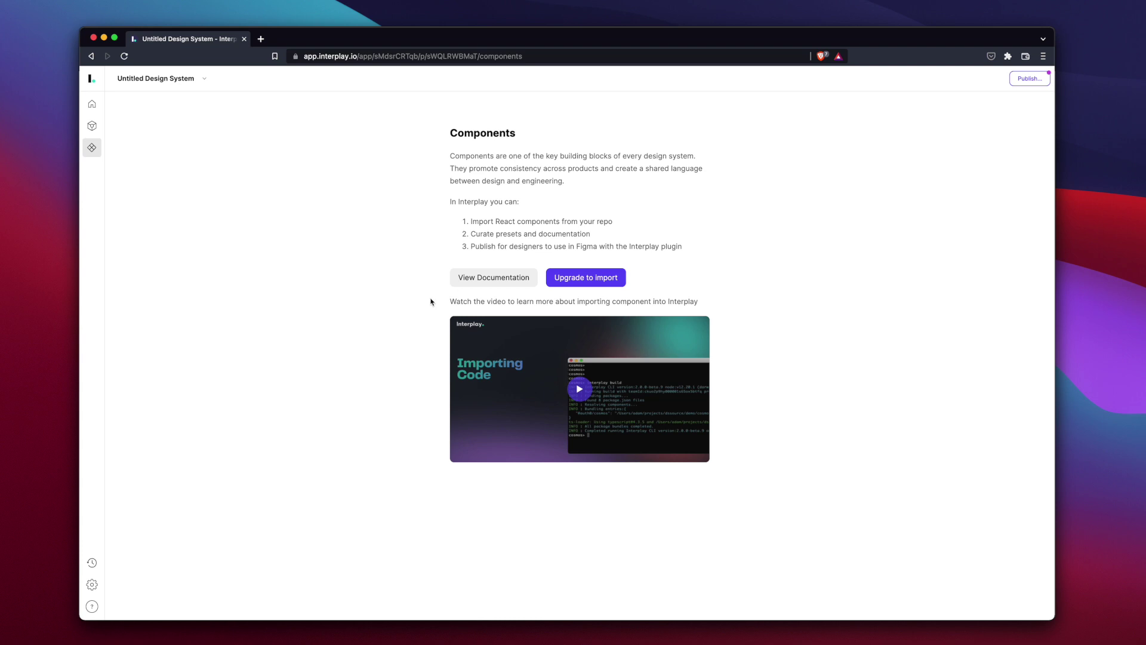
Publish the 797 token changes as version 0.0.1 described 'Add design tokens', then switch to Figma.
{"action": "left_click", "coordinate": [1026, 83]}
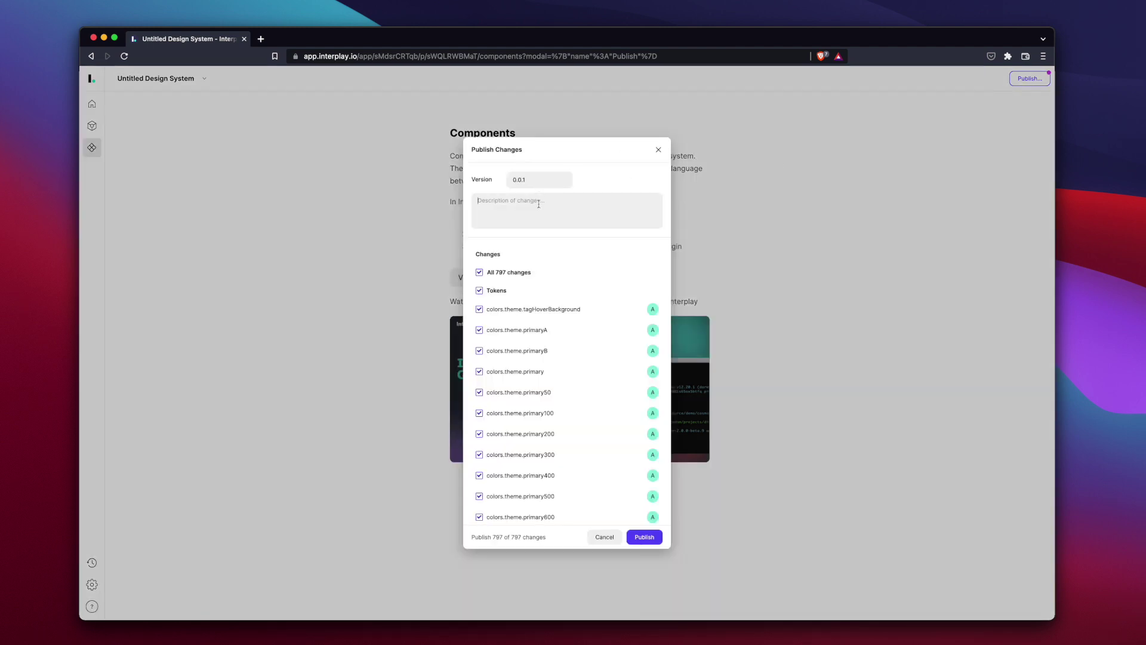
{"action": "left_click", "coordinate": [539, 205]}
{"action": "type", "text": "Add design tokens"}
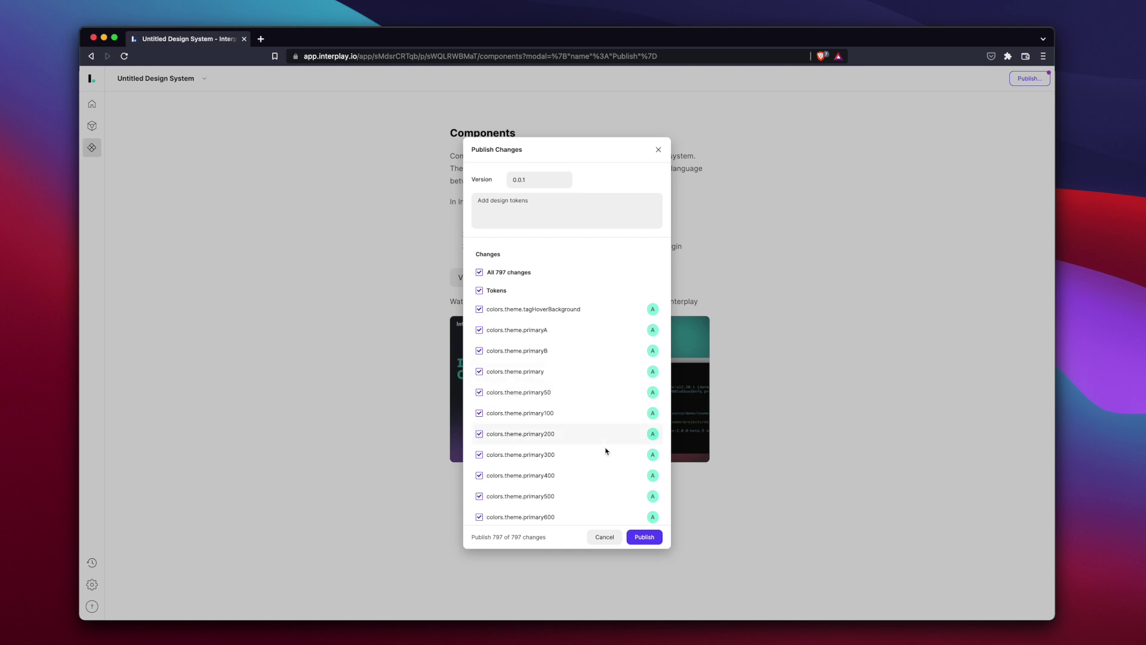
{"action": "left_click", "coordinate": [645, 537]}
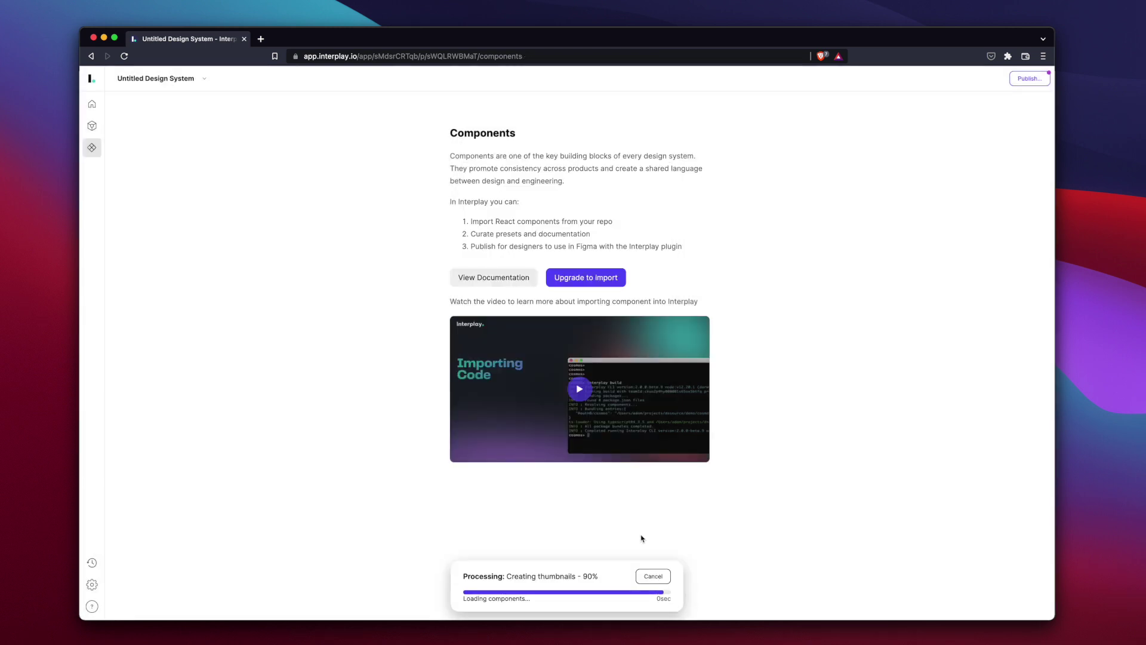
{"action": "key", "text": "super+Tab"}
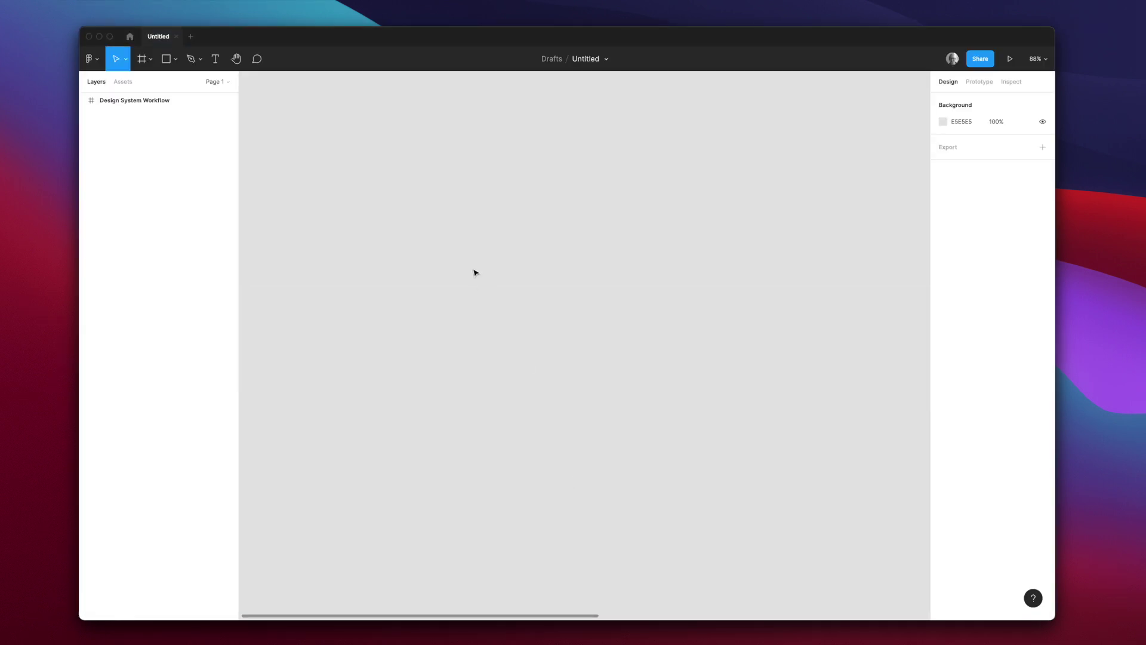
Launch the Interplay plugin, connect it to Untitled Design System, and draw a 133×45 frame.
{"action": "right_click", "coordinate": [476, 273]}
{"action": "mouse_move", "coordinate": [526, 348]}
{"action": "left_click", "coordinate": [597, 350]}
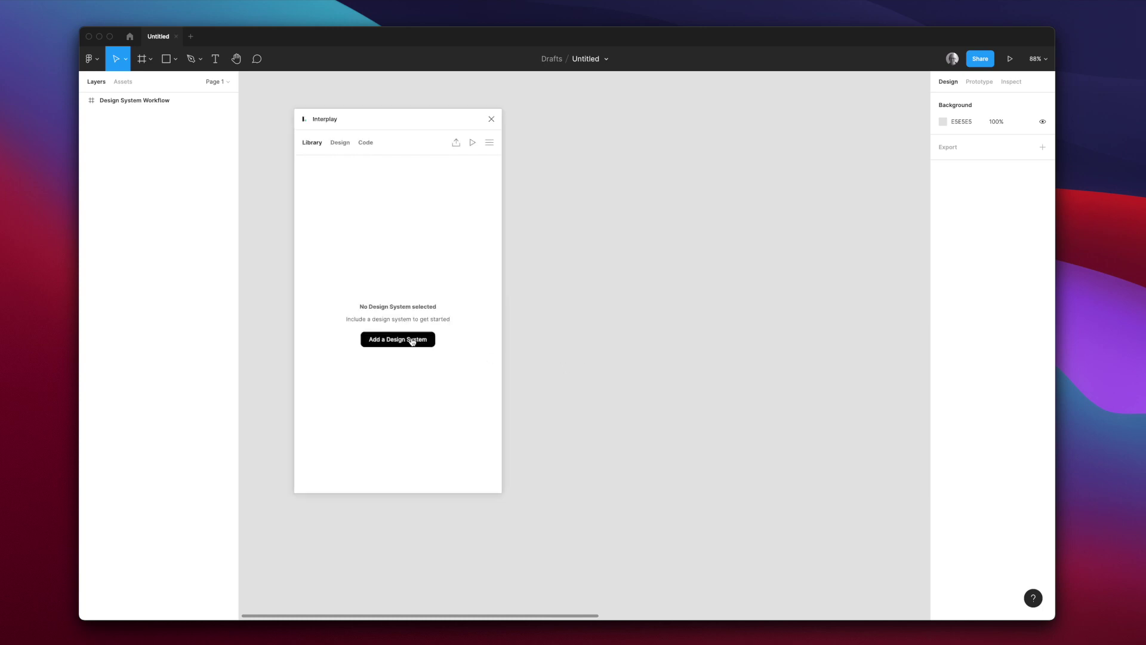
{"action": "left_click", "coordinate": [412, 341]}
{"action": "left_click", "coordinate": [391, 245]}
{"action": "left_click", "coordinate": [389, 279]}
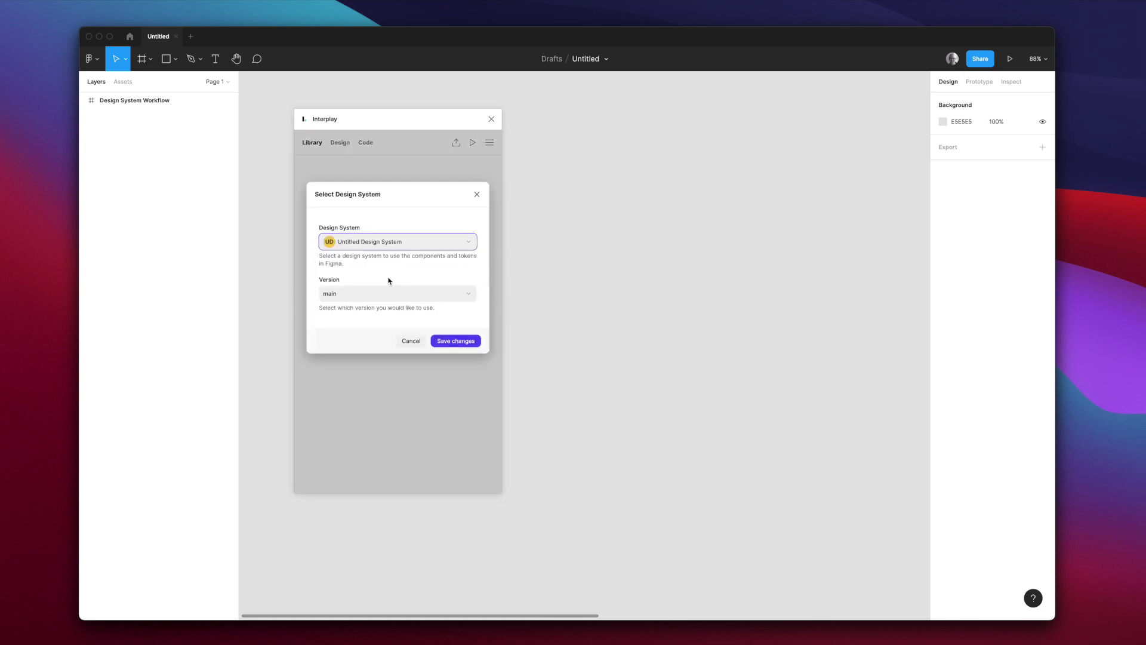
{"action": "left_click", "coordinate": [454, 341]}
{"action": "key", "text": "f"}
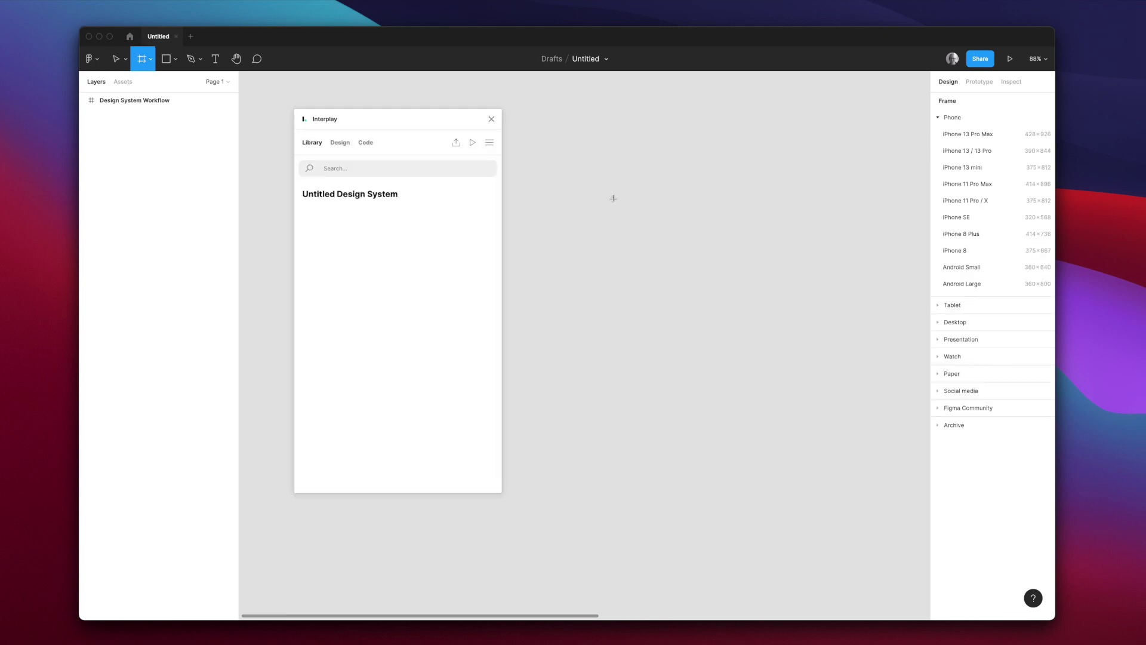
{"action": "left_click_drag", "start_coordinate": [613, 199], "coordinate": [673, 218]}
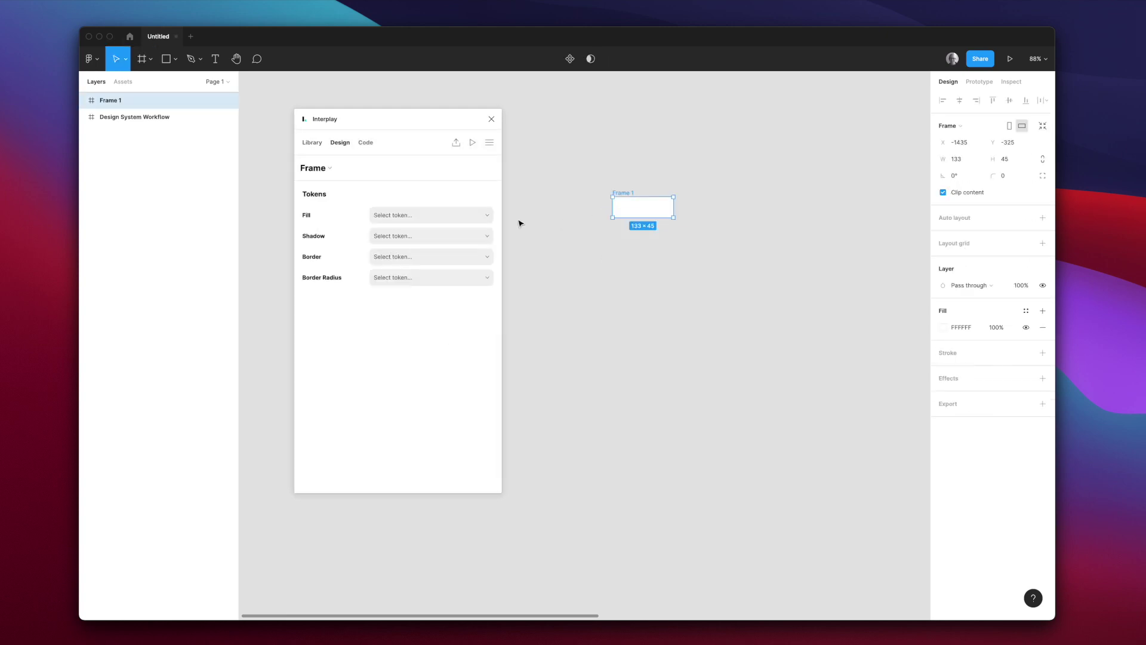
Give Frame 1 the backgroundInversePrimary fill token and scale300 border radius token.
{"action": "left_click", "coordinate": [424, 216]}
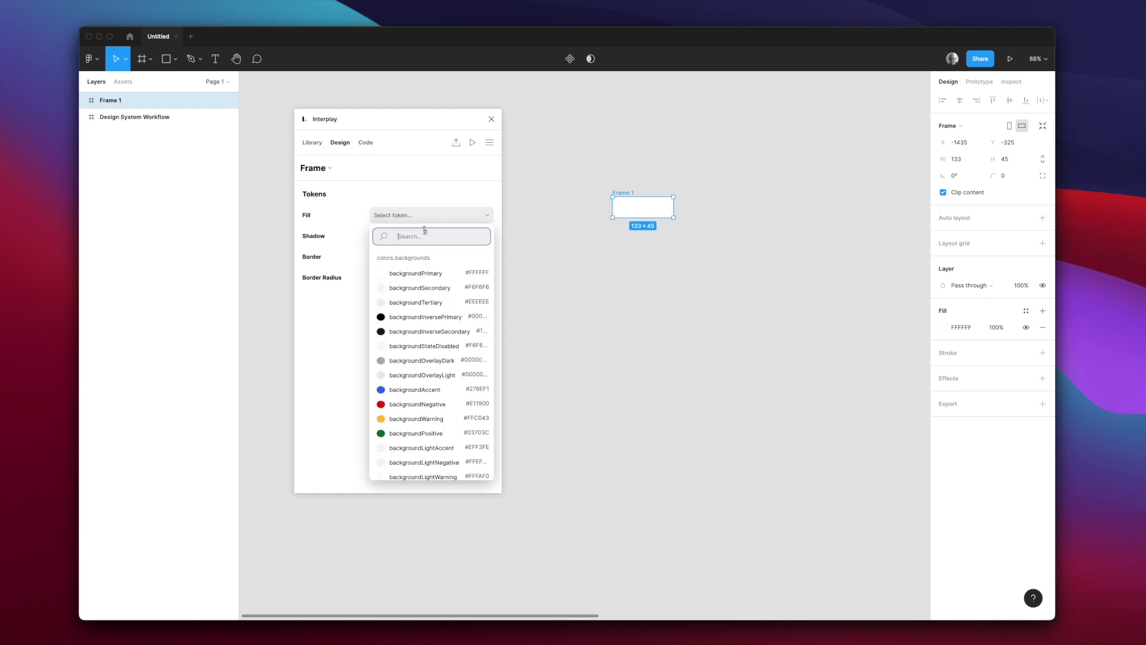
{"action": "left_click", "coordinate": [424, 321]}
{"action": "left_click", "coordinate": [406, 281]}
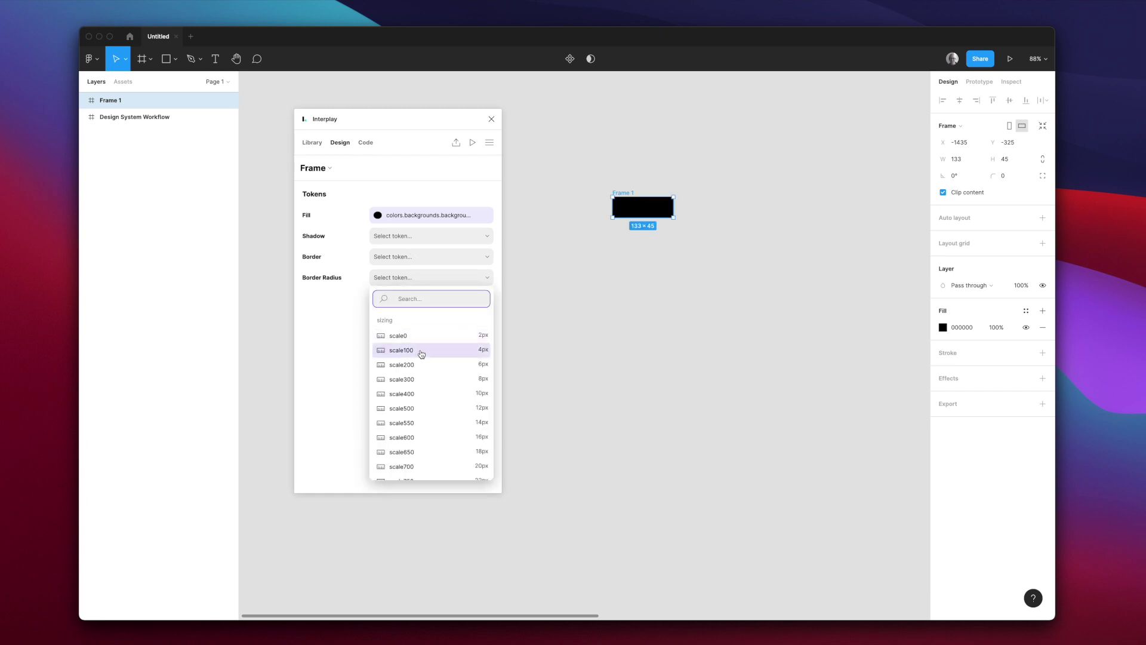
{"action": "left_click", "coordinate": [423, 380]}
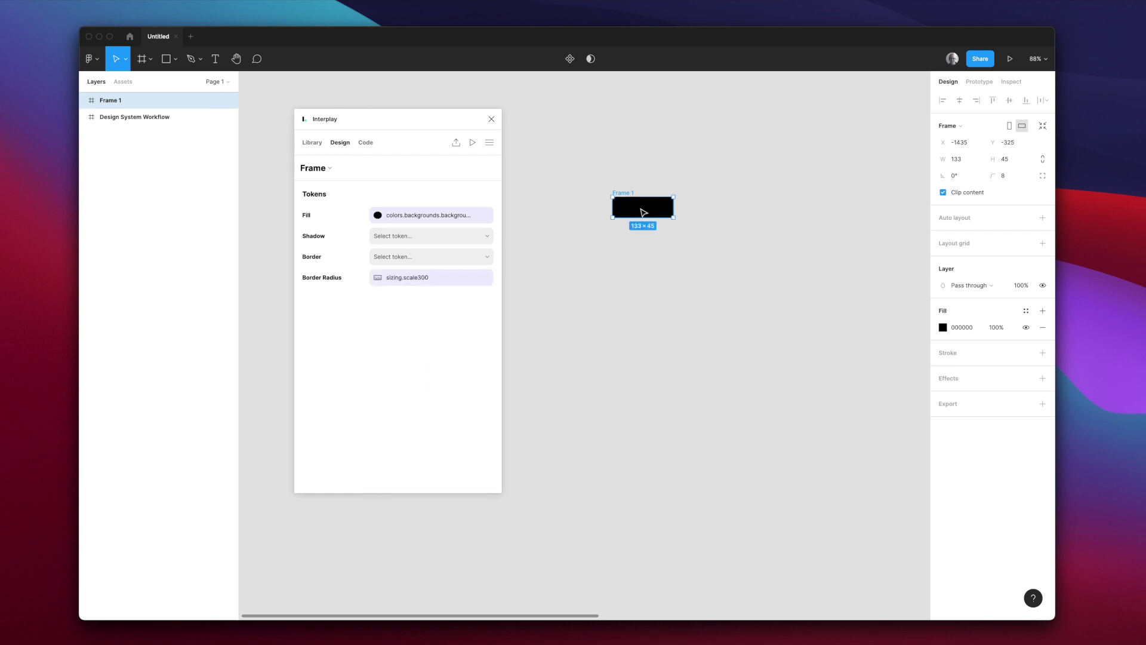
Add a 'Button' text layer inside the frame.
{"action": "key", "text": "t"}
{"action": "left_click", "coordinate": [626, 207]}
{"action": "type", "text": "Button"}
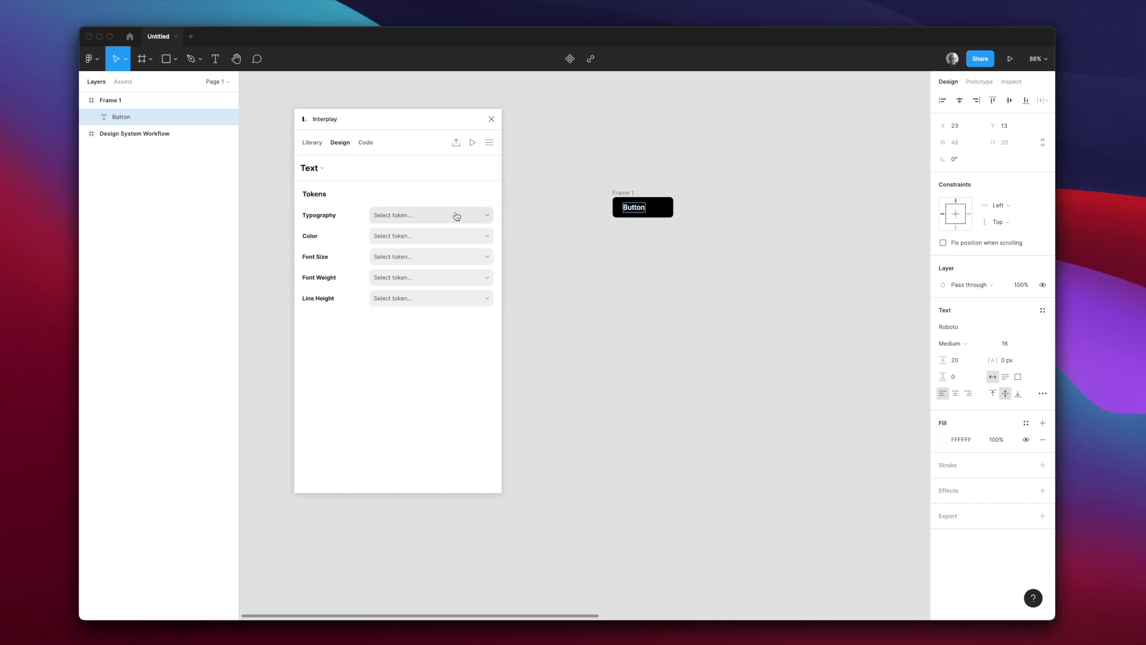
Style the Button text with LabelXSmall typography and a white colors.backgrounds colour token.
{"action": "left_click", "coordinate": [457, 217]}
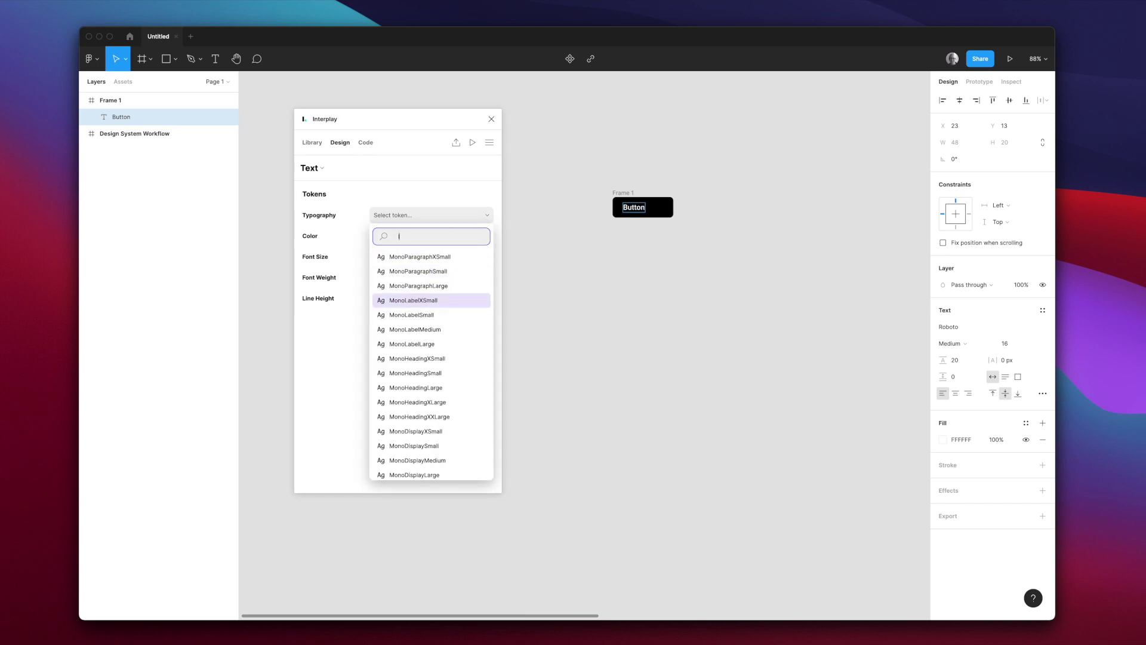
{"action": "type", "text": "lab"}
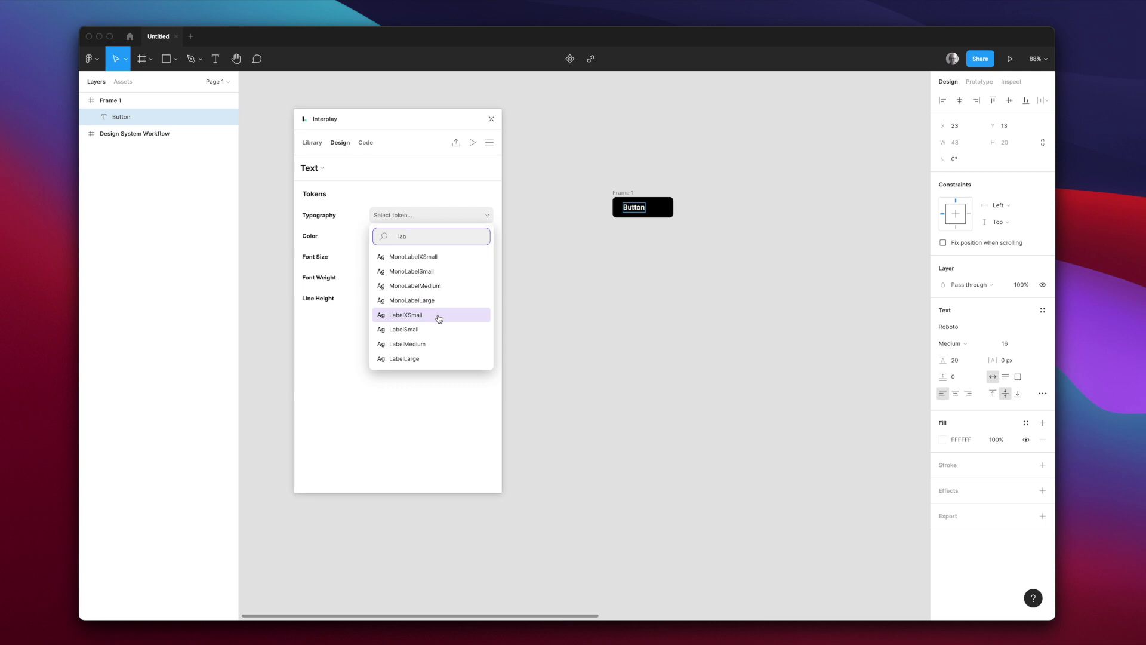
{"action": "left_click", "coordinate": [439, 315]}
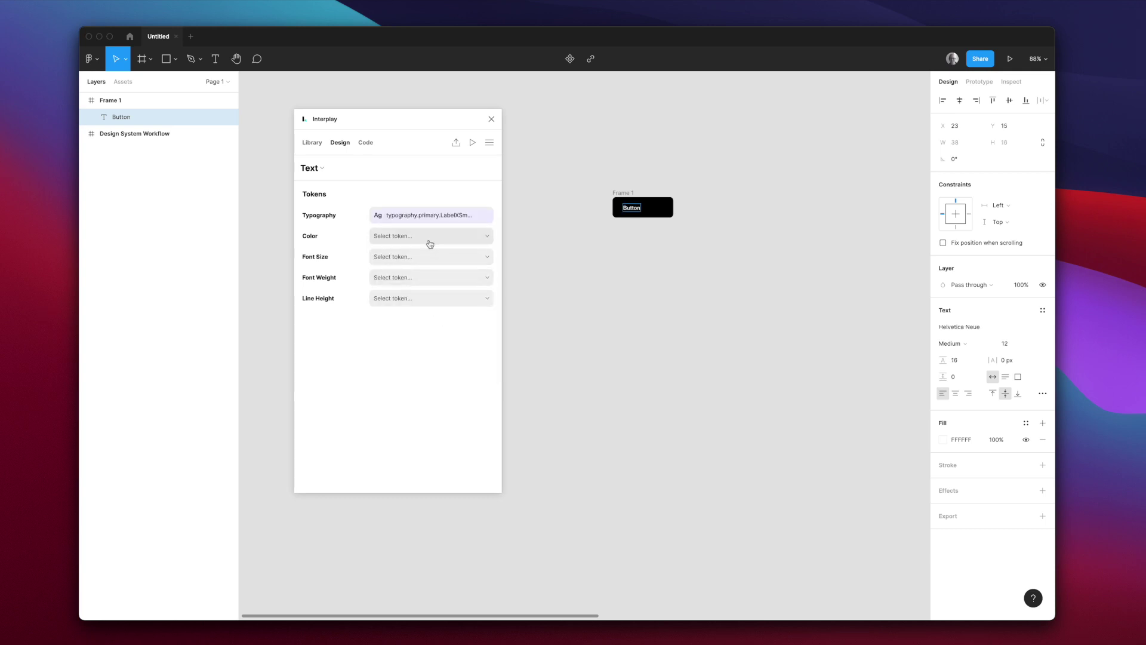
{"action": "left_click", "coordinate": [429, 238]}
{"action": "left_click", "coordinate": [424, 296]}
{"action": "left_click", "coordinate": [615, 194]}
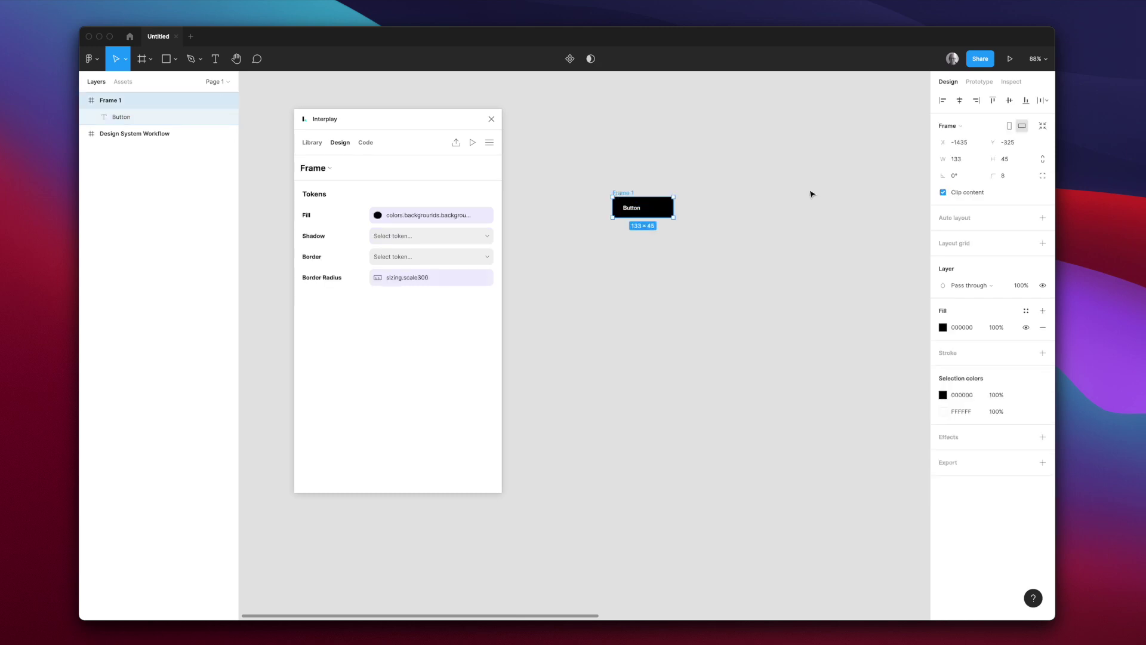
Add auto layout with scale200 padding to Frame 1, hugging to 50×28, and make it a component.
{"action": "left_click", "coordinate": [1044, 218]}
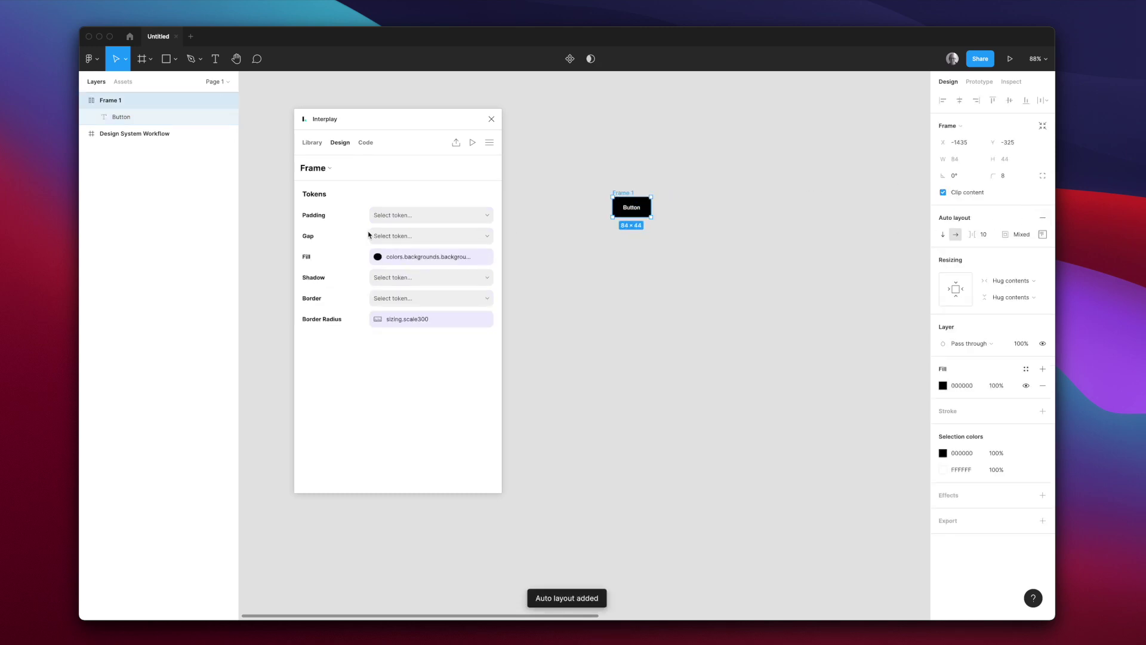
{"action": "left_click", "coordinate": [396, 216]}
{"action": "left_click", "coordinate": [412, 302]}
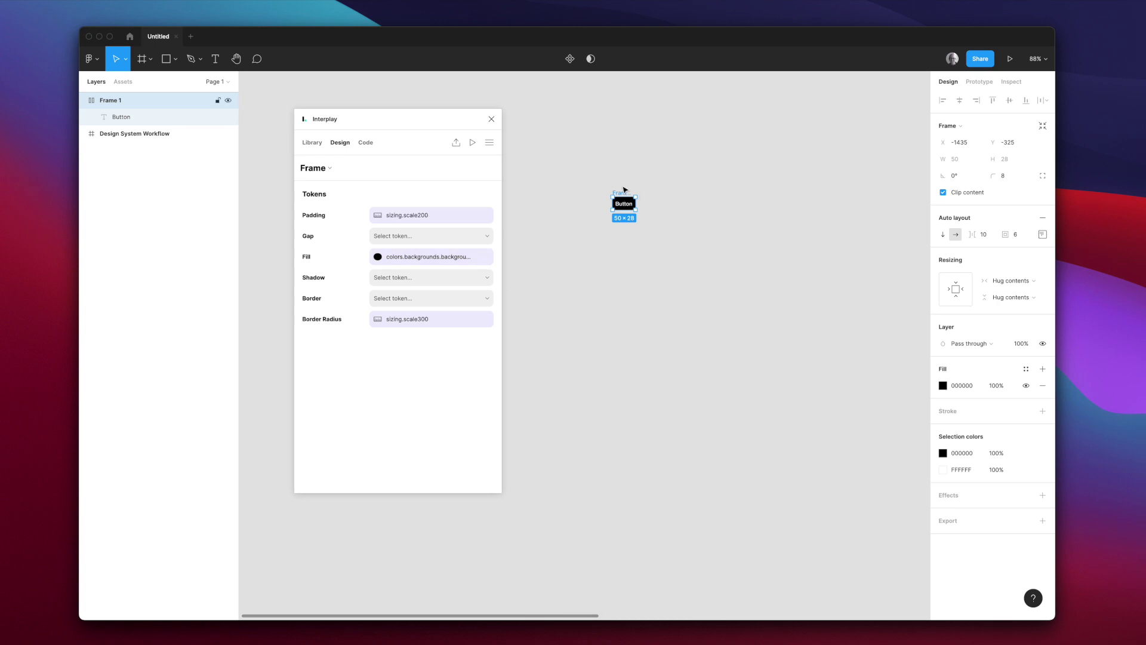
{"action": "left_click", "coordinate": [570, 58]}
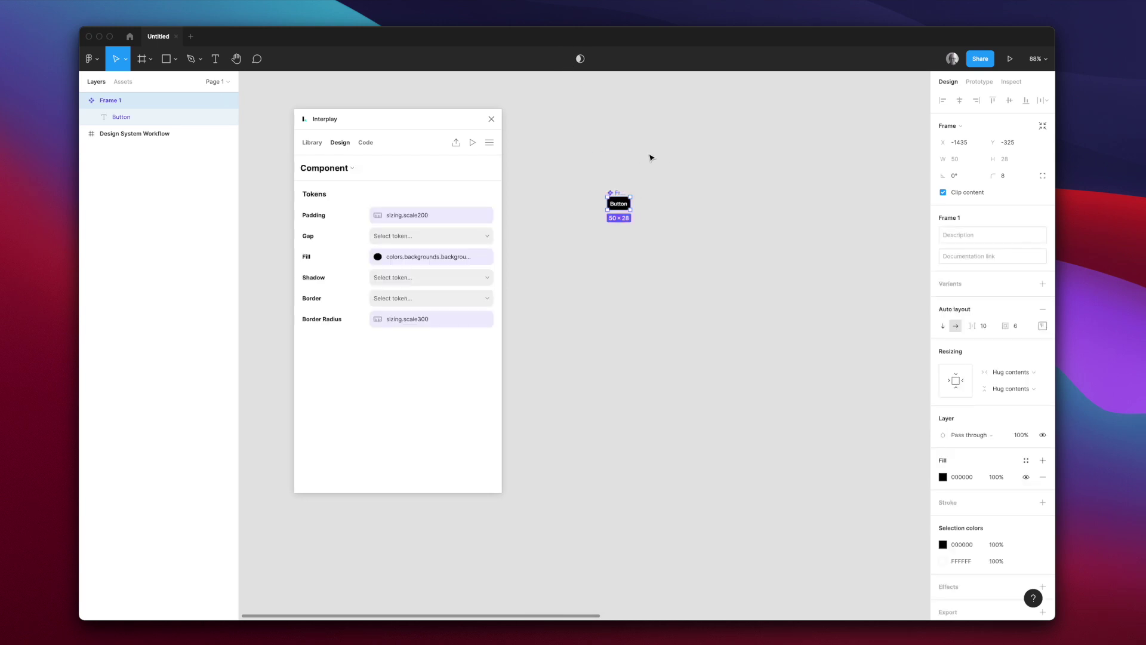
{"action": "scroll", "coordinate": [649, 157], "scroll_direction": "right", "scroll_amount": 5}
{"action": "scroll", "coordinate": [633, 157], "scroll_direction": "right", "scroll_amount": 3}
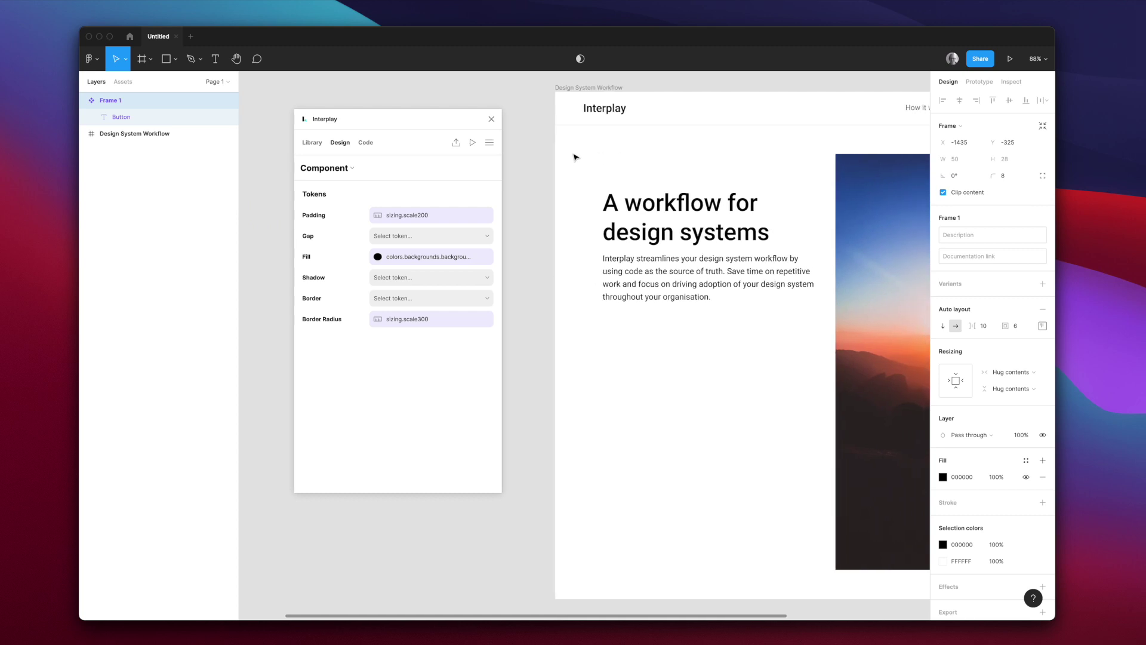
Switch the plugin's connected design system to BaseUI and save.
{"action": "left_click", "coordinate": [490, 142]}
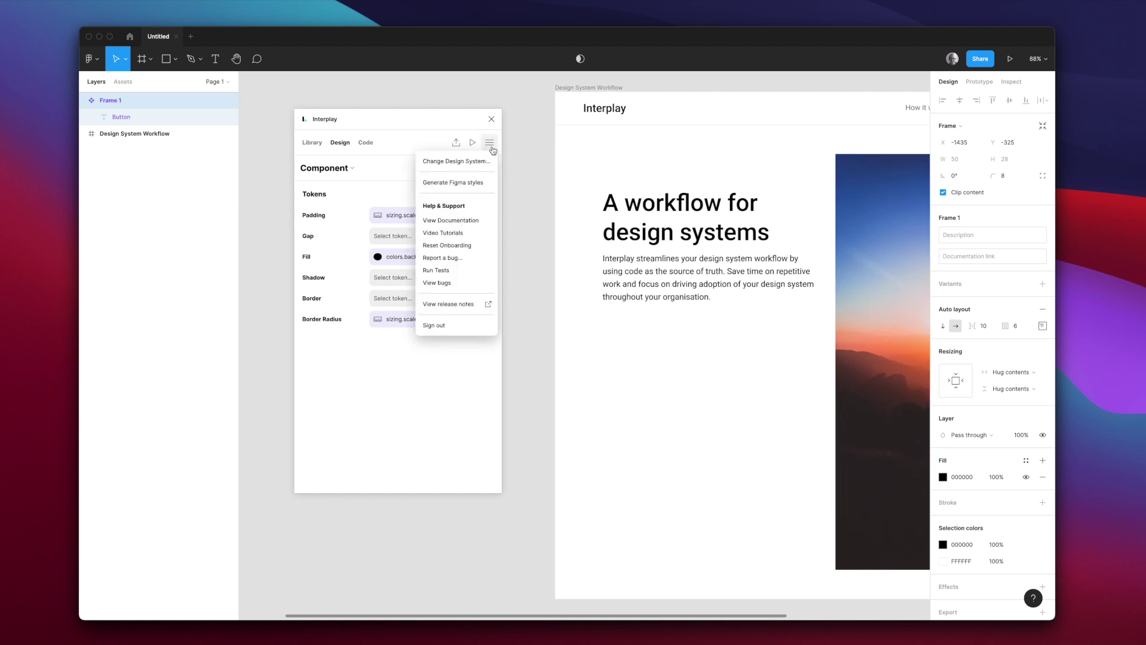
{"action": "left_click", "coordinate": [464, 163]}
{"action": "left_click", "coordinate": [414, 241]}
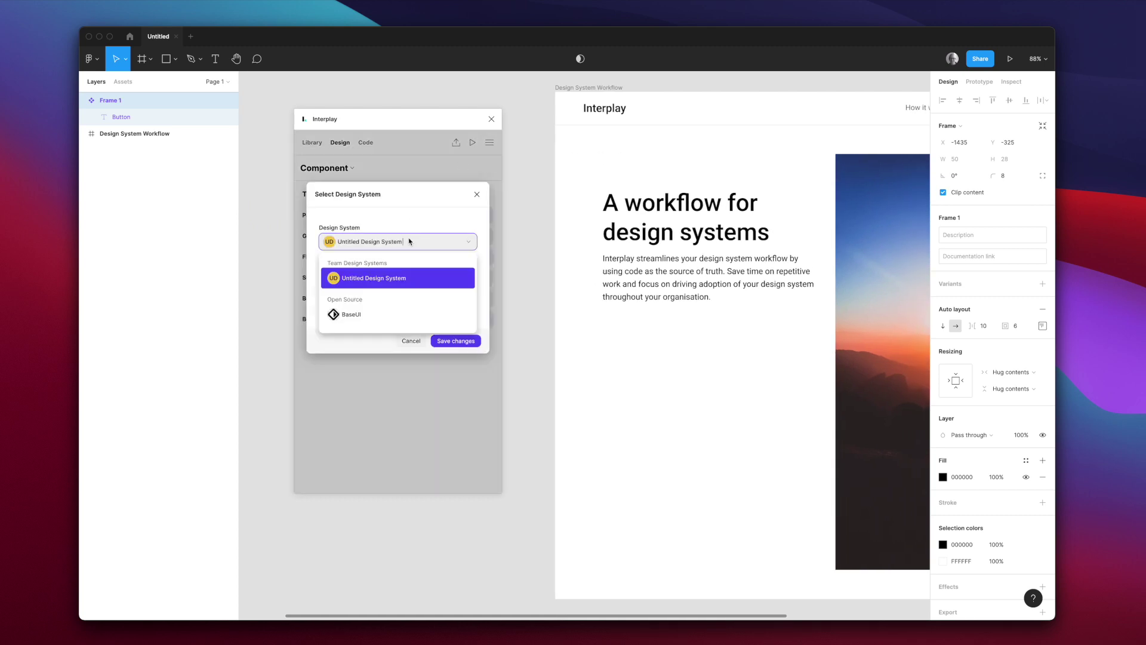
{"action": "left_click", "coordinate": [364, 316]}
{"action": "left_click", "coordinate": [457, 340]}
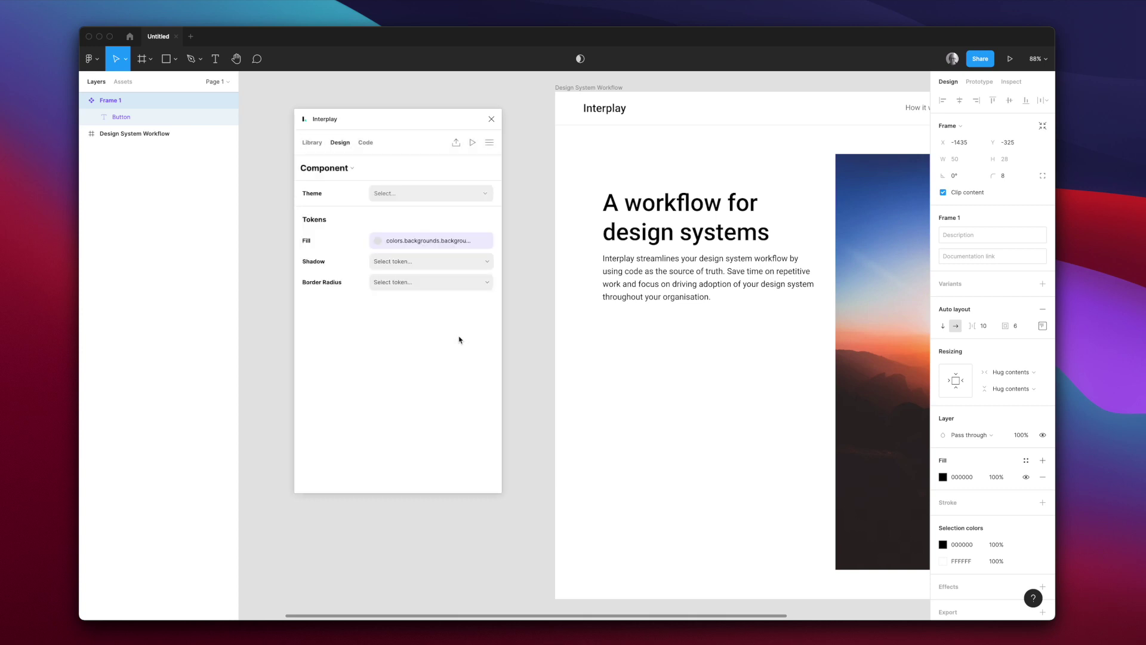
Browse the Inputs components in the BaseUI component library.
{"action": "left_click", "coordinate": [317, 148]}
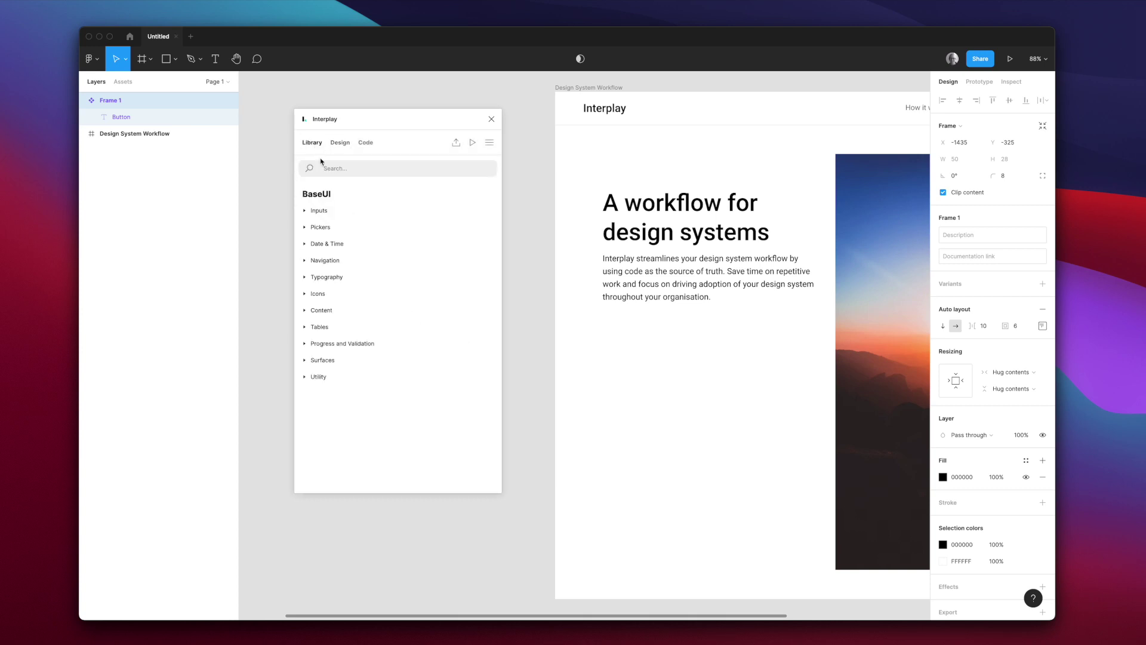
{"action": "left_click", "coordinate": [326, 223]}
{"action": "scroll", "coordinate": [405, 332], "scroll_direction": "down", "scroll_amount": 5}
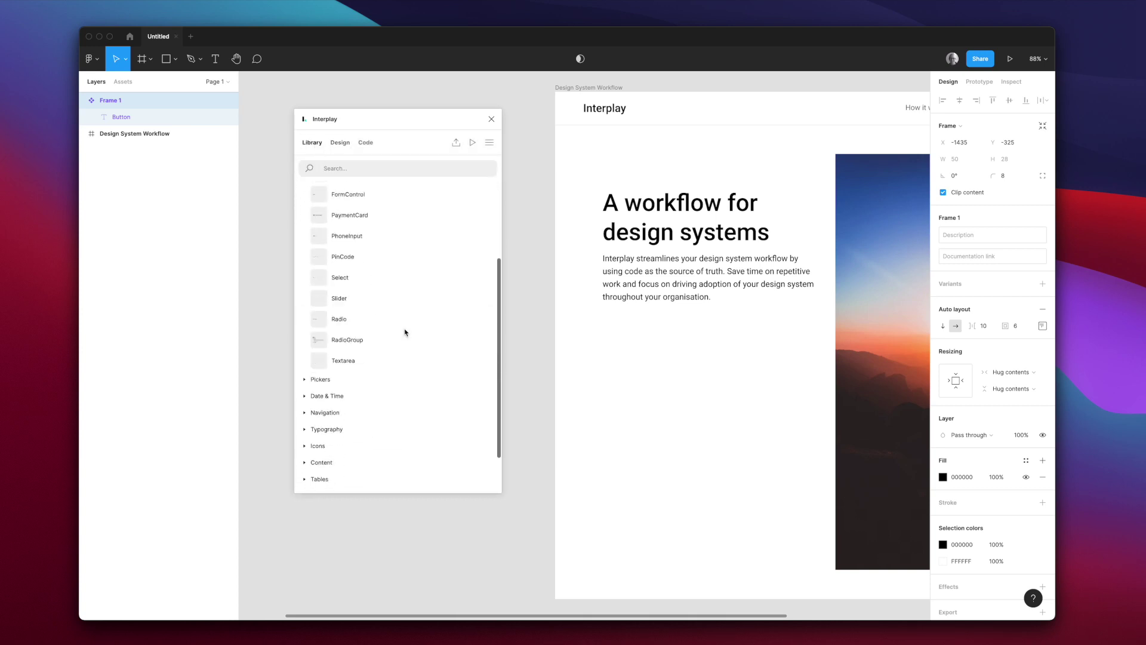
{"action": "scroll", "coordinate": [404, 330], "scroll_direction": "up", "scroll_amount": 8}
Place a BaseUI Button below the body text and label it 'Design Systems'.
{"action": "left_click_drag", "start_coordinate": [357, 233], "coordinate": [636, 328]}
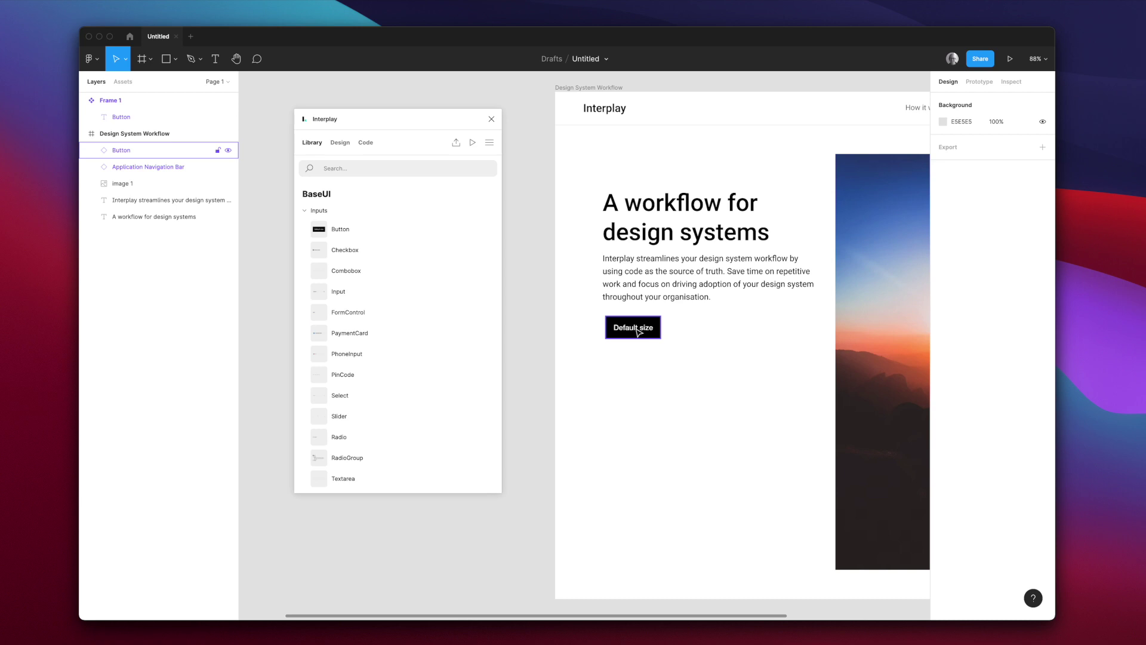
{"action": "left_click", "coordinate": [637, 332]}
{"action": "double_click", "coordinate": [436, 262]}
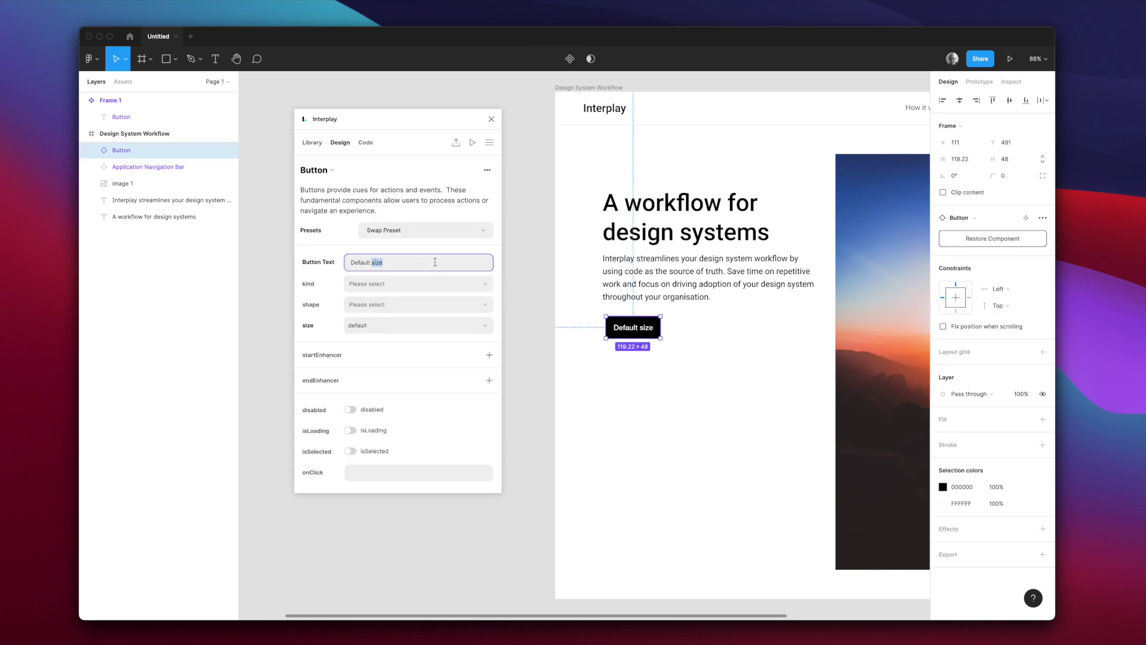
{"action": "triple_click", "coordinate": [435, 262]}
{"action": "type", "text": "Desi"}
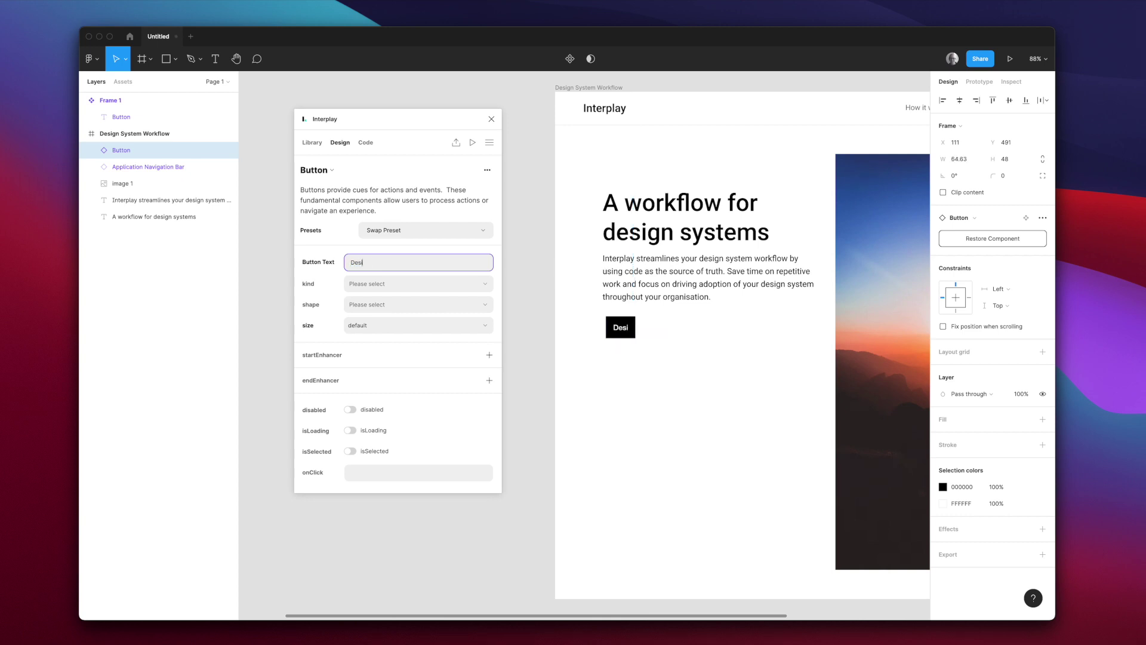
{"action": "type", "text": "gn Systems"}
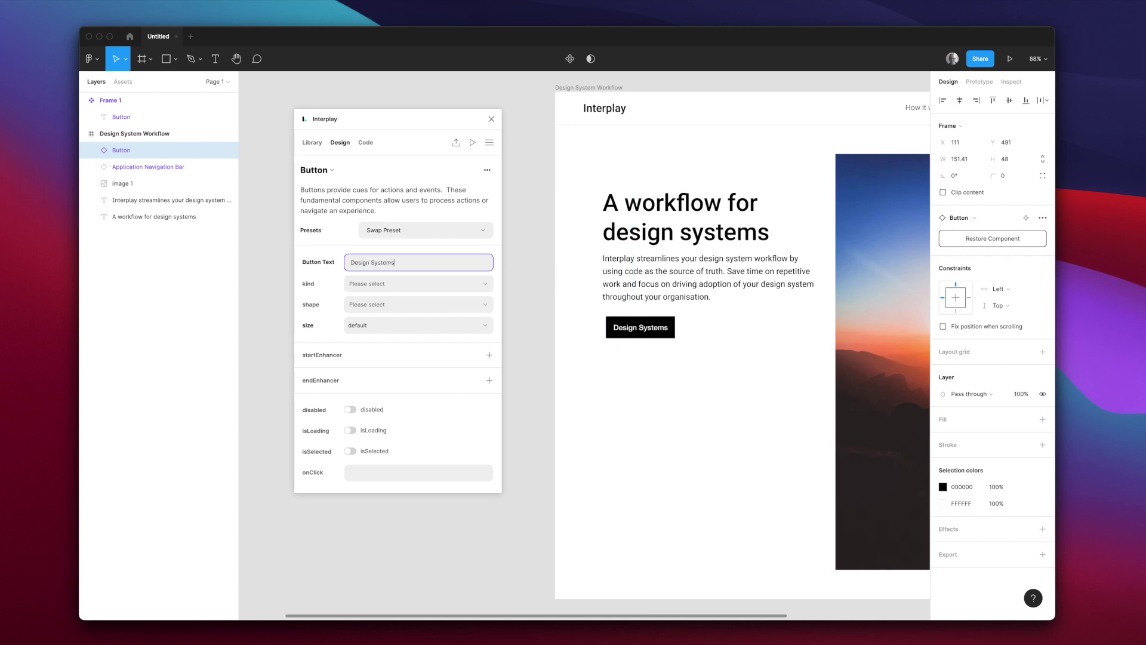
Make the button secondary, default size, pill-shaped, with a Filter end enhancer.
{"action": "left_click", "coordinate": [419, 283]}
{"action": "left_click", "coordinate": [404, 321]}
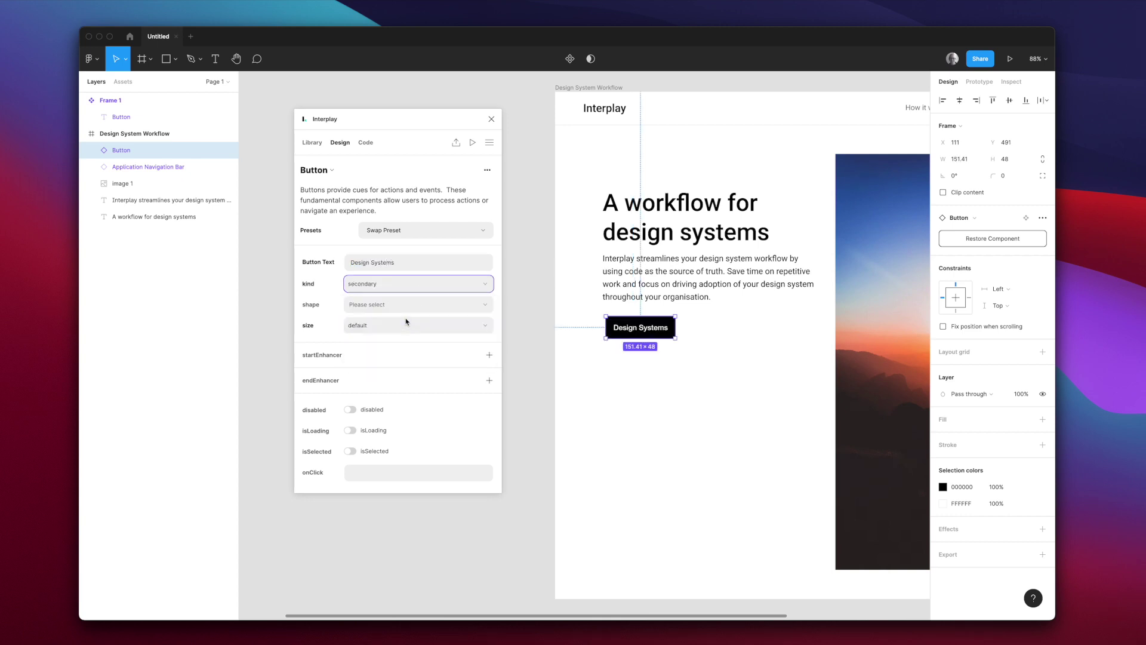
{"action": "left_click", "coordinate": [404, 324]}
{"action": "left_click", "coordinate": [396, 363]}
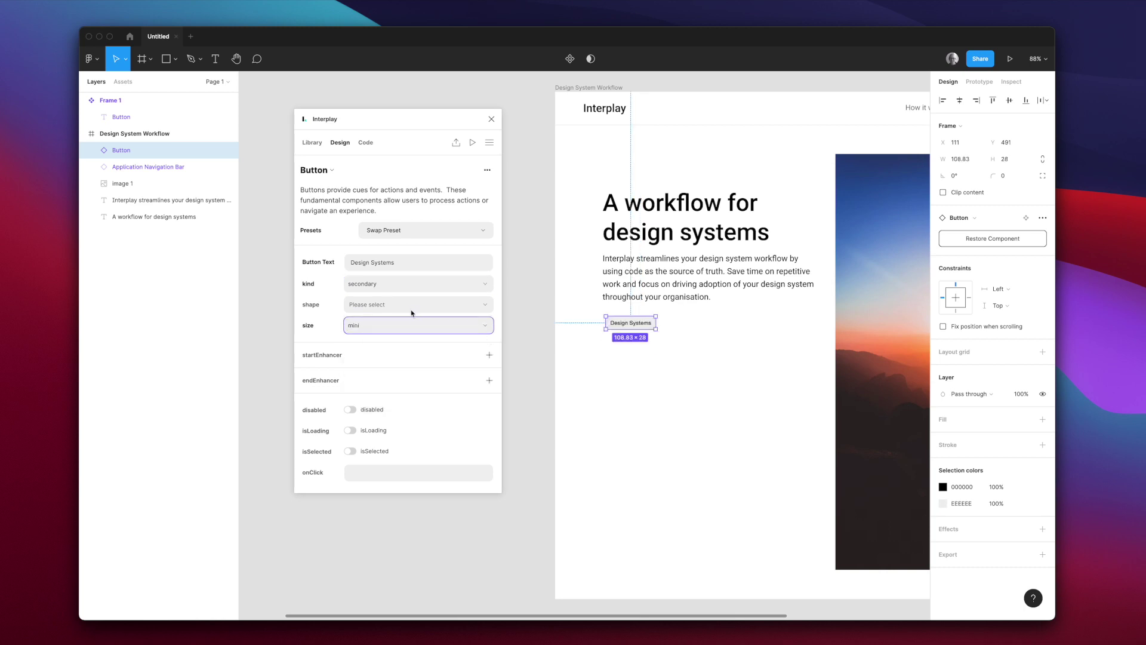
{"action": "left_click", "coordinate": [408, 329]}
{"action": "left_click", "coordinate": [399, 363]}
{"action": "left_click", "coordinate": [398, 308]}
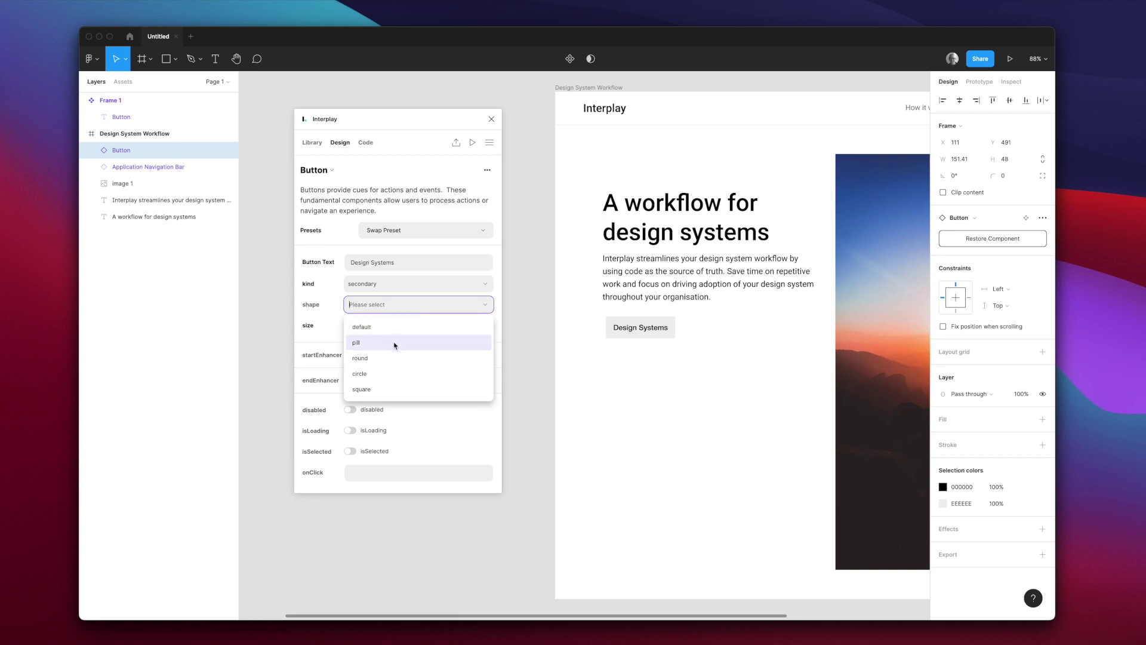
{"action": "left_click", "coordinate": [394, 343]}
{"action": "left_click", "coordinate": [488, 382]}
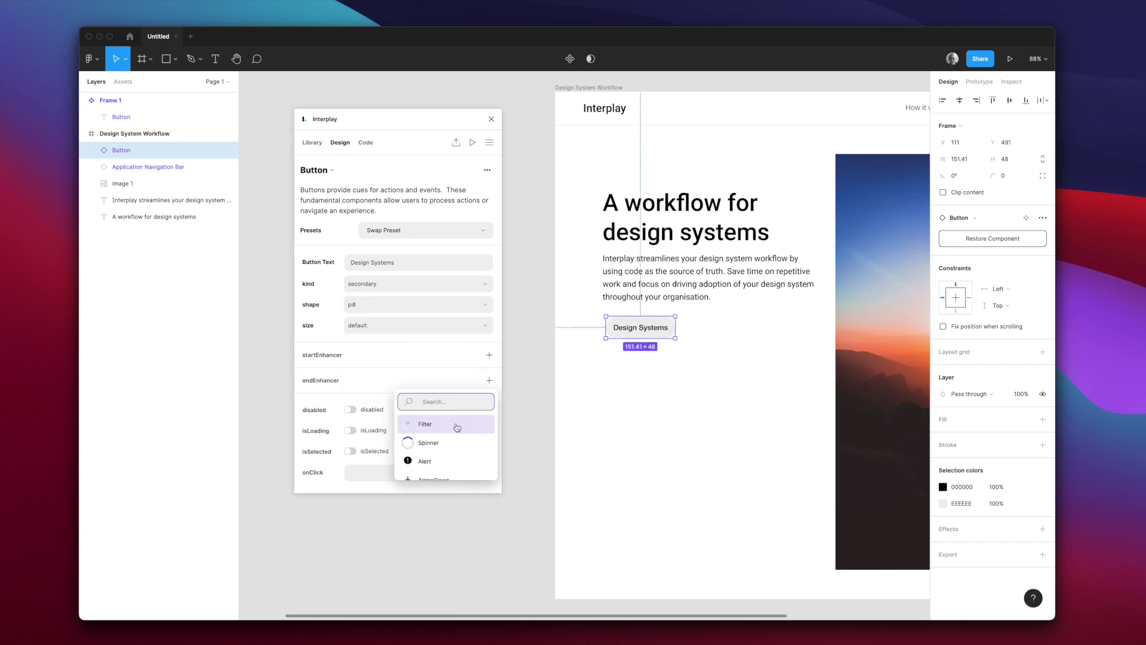
{"action": "left_click", "coordinate": [434, 425]}
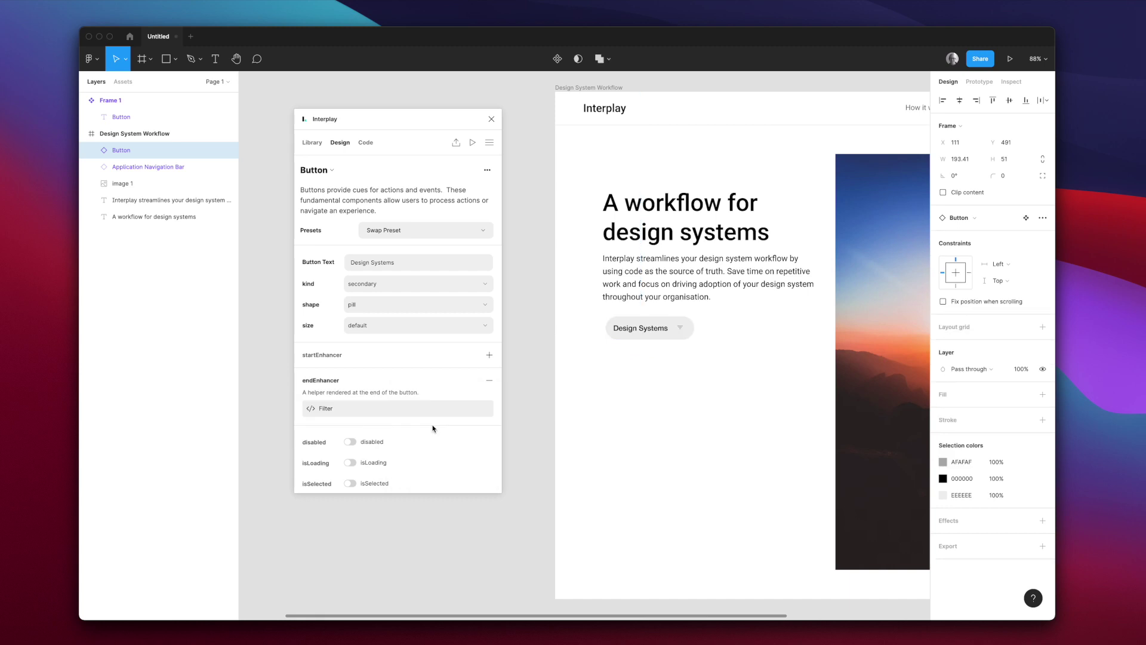
Place the local Button component from Assets beside the Design Systems button.
{"action": "left_click", "coordinate": [117, 87]}
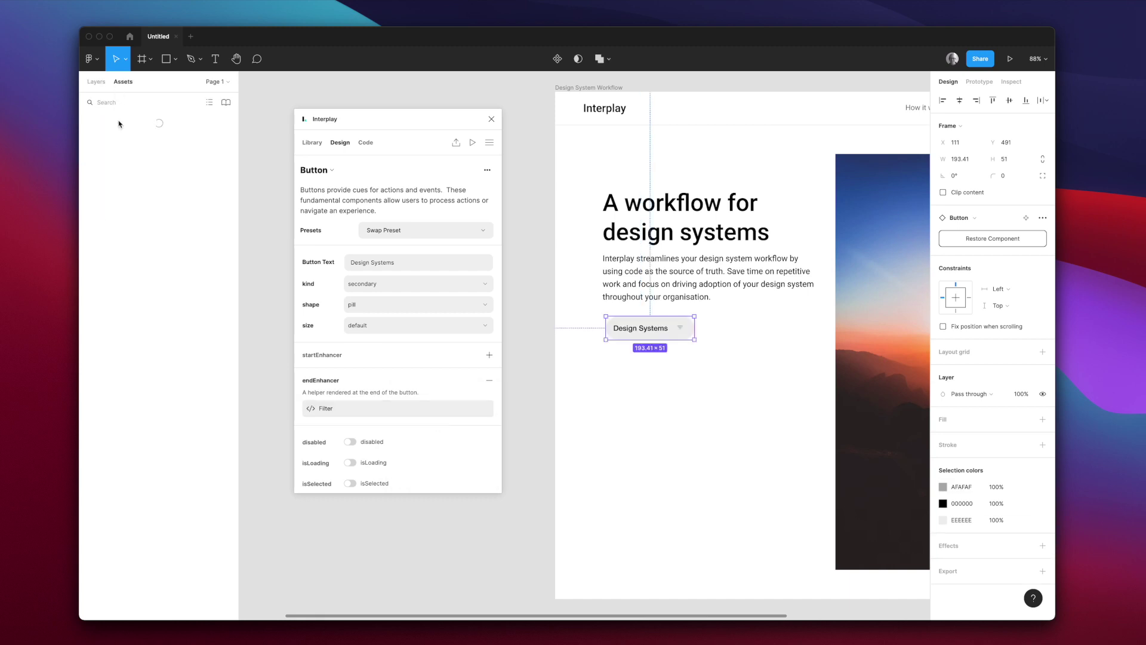
{"action": "left_click_drag", "start_coordinate": [96, 144], "coordinate": [727, 332]}
{"action": "left_click", "coordinate": [587, 87]}
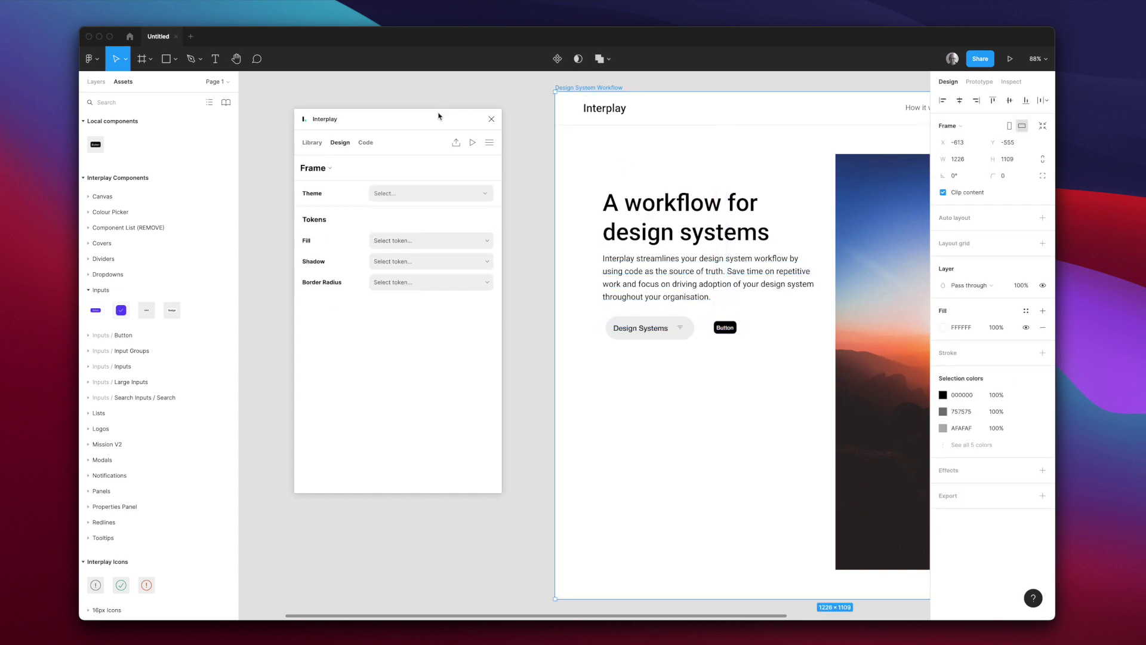
Publish the Design System Workflow frame to a new Interplay project 'My project' and open it.
{"action": "left_click", "coordinate": [456, 142]}
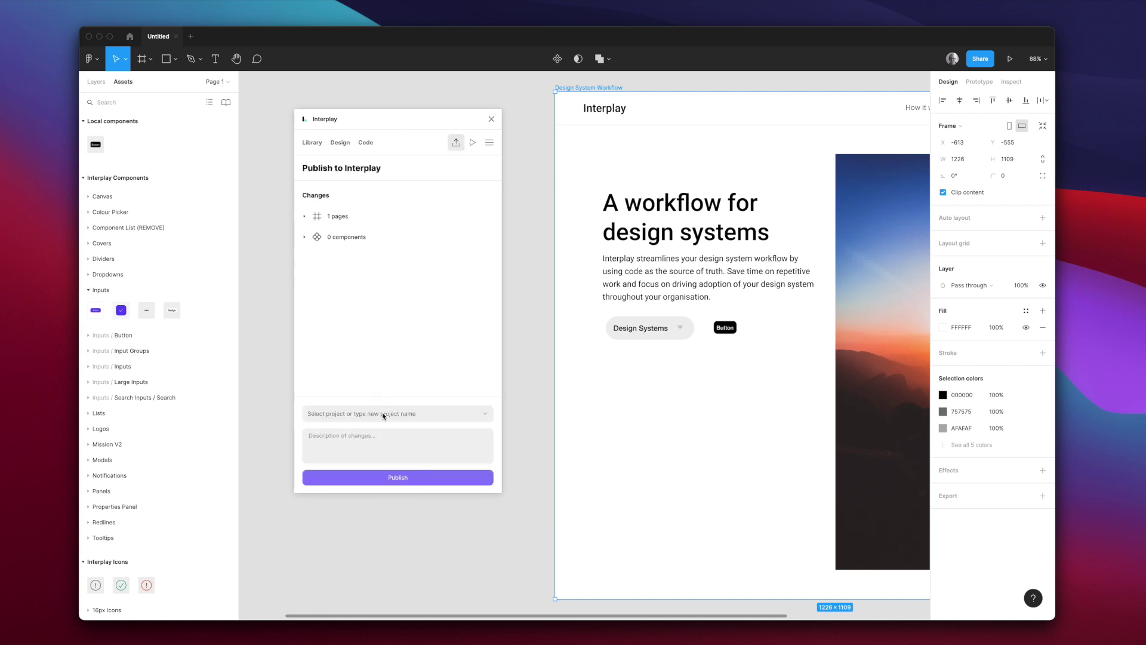
{"action": "left_click", "coordinate": [385, 415]}
{"action": "type", "text": "My pr"}
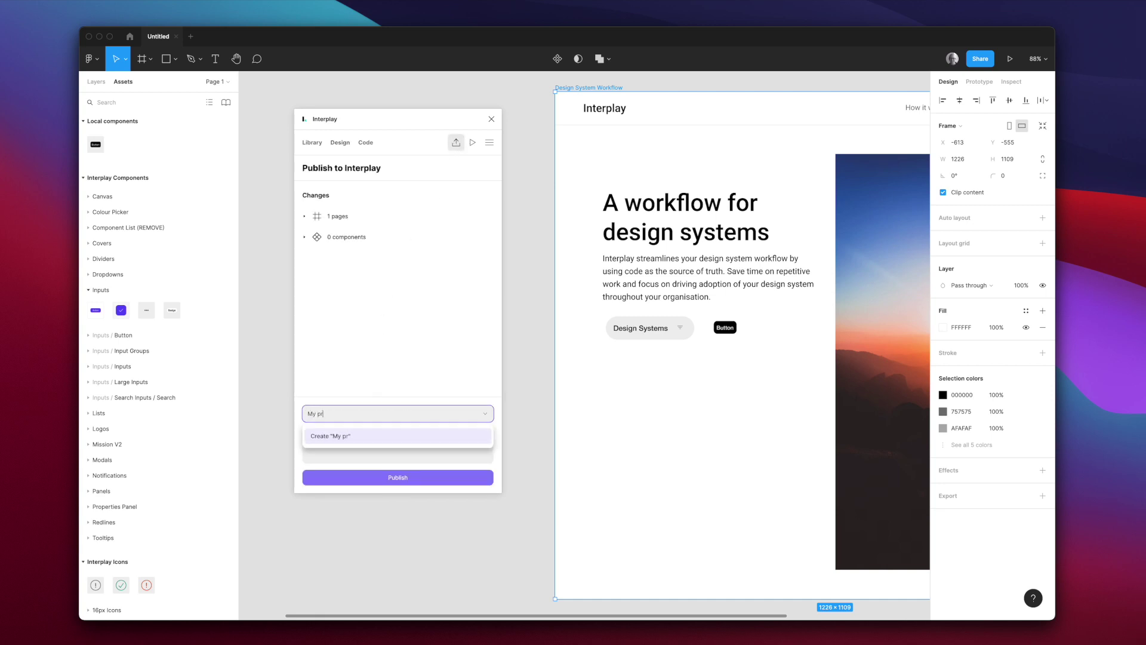
{"action": "type", "text": "oject"}
{"action": "left_click", "coordinate": [394, 436]}
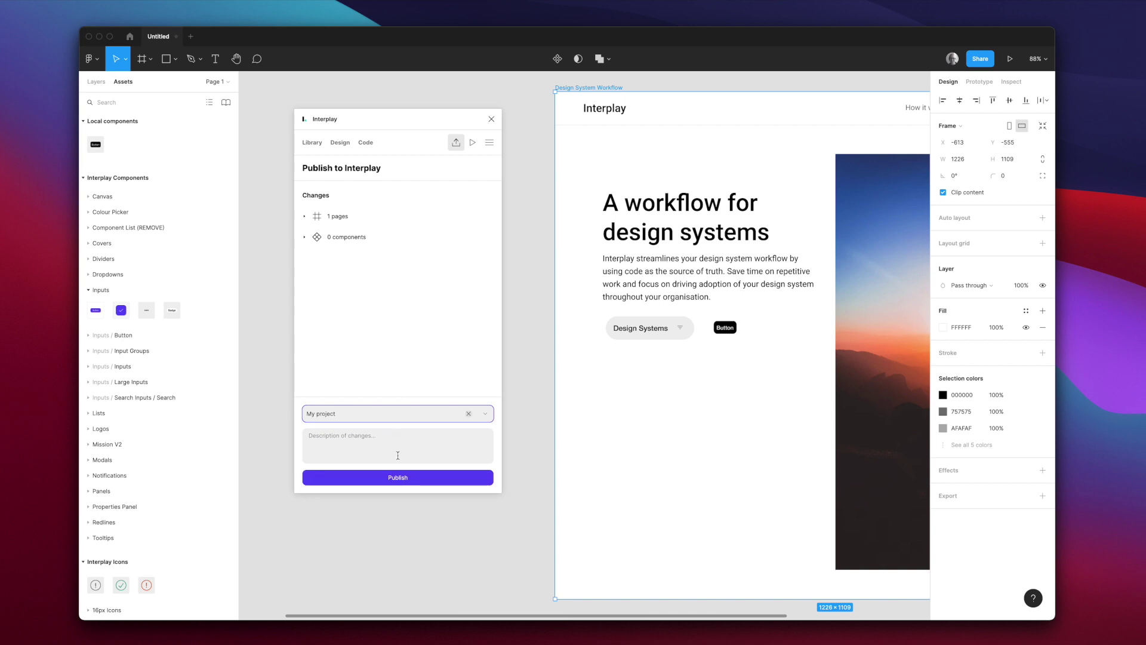
{"action": "left_click", "coordinate": [398, 477]}
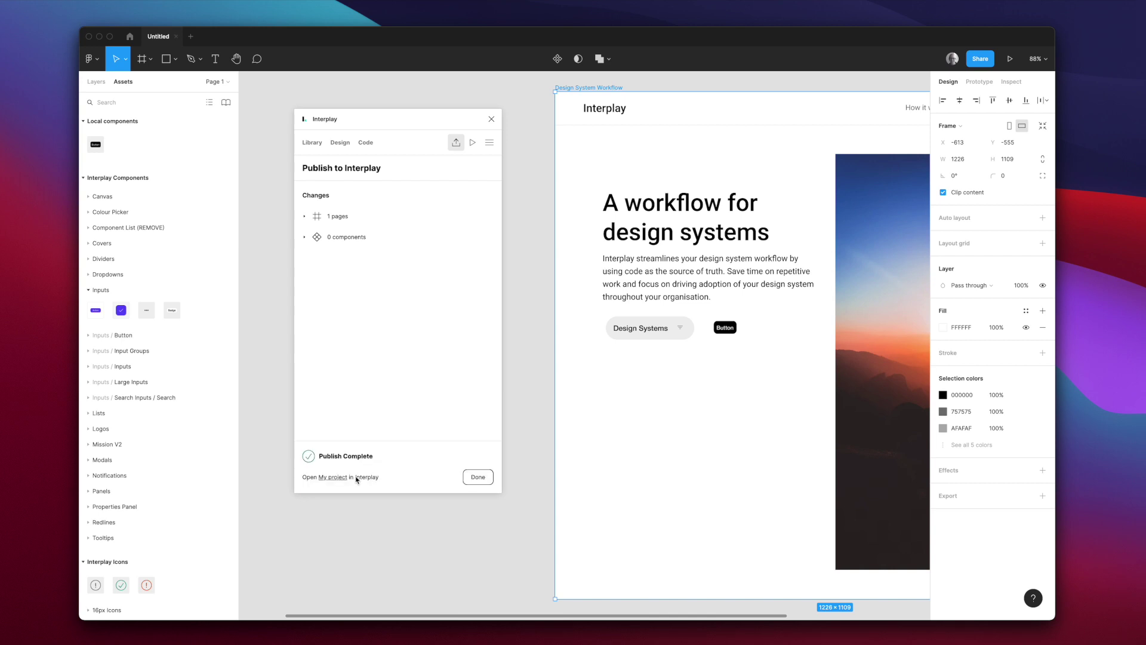
{"action": "left_click", "coordinate": [330, 479]}
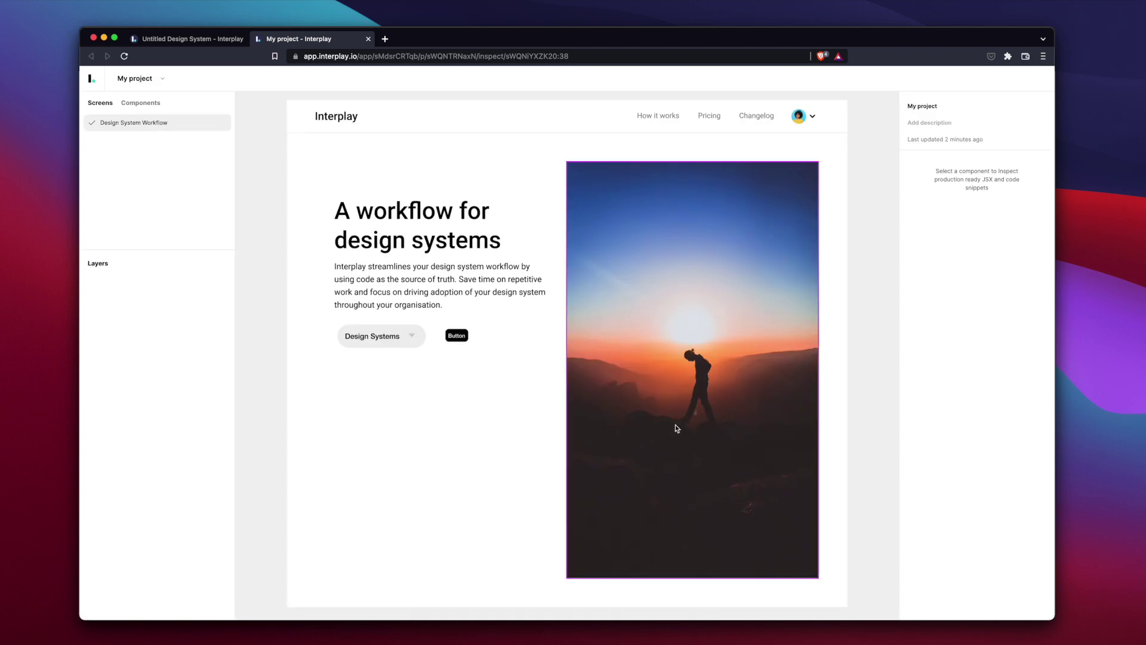
Inspect the Design Systems button's generated JSX, including its BaseUI import line.
{"action": "left_click", "coordinate": [403, 336]}
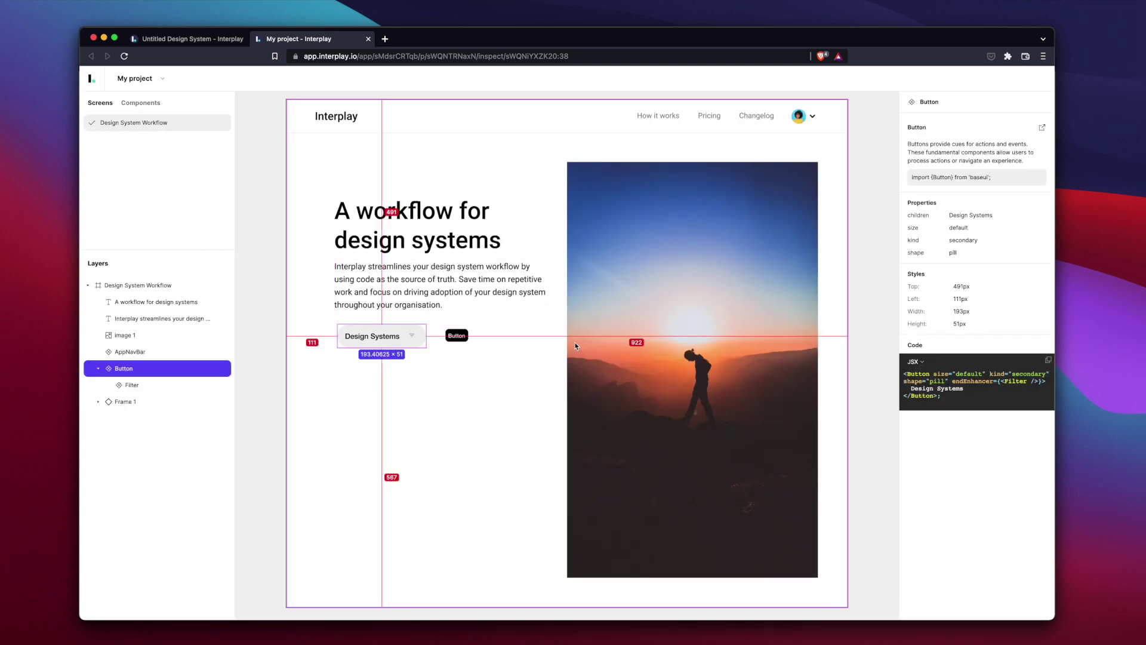
{"action": "left_click_drag", "start_coordinate": [941, 395], "coordinate": [898, 372]}
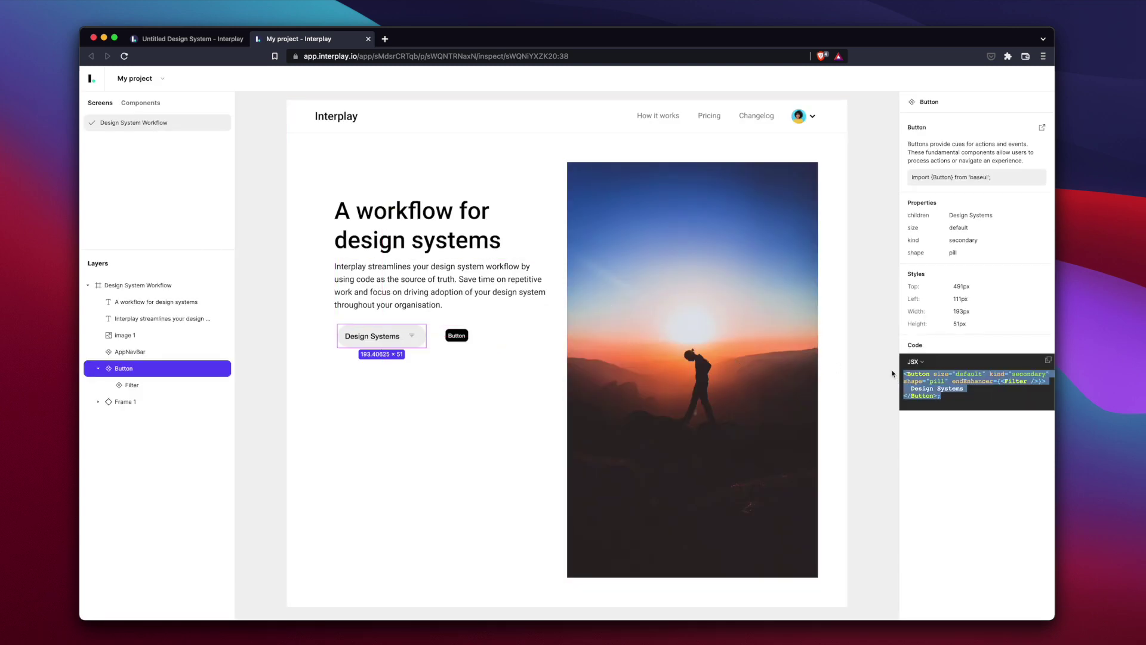
{"action": "triple_click", "coordinate": [942, 178]}
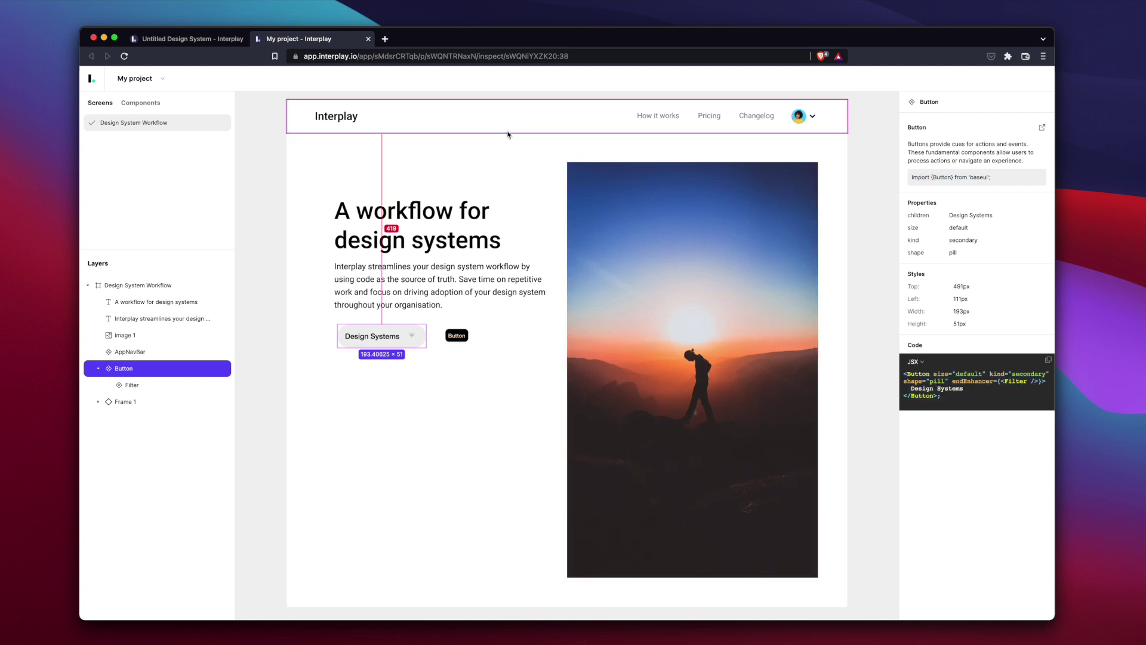
Inspect the navigation bar's code, highlighting the AppNavBar import and its JSX.
{"action": "left_click", "coordinate": [508, 131]}
{"action": "double_click", "coordinate": [947, 195]}
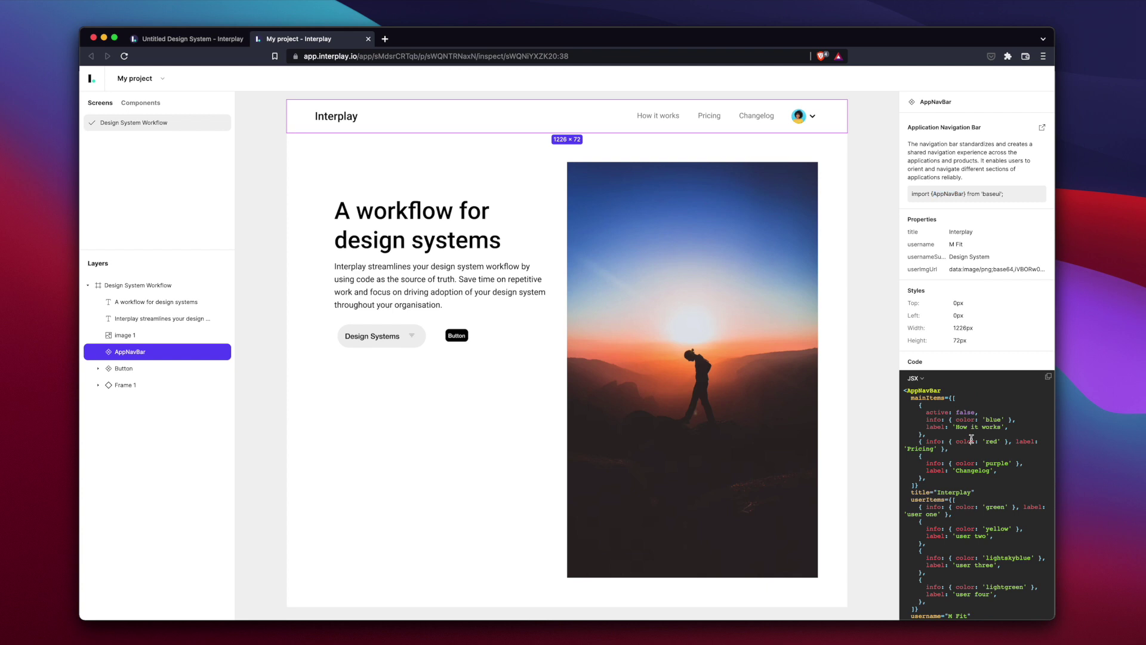
{"action": "left_click_drag", "start_coordinate": [922, 401], "coordinate": [953, 514]}
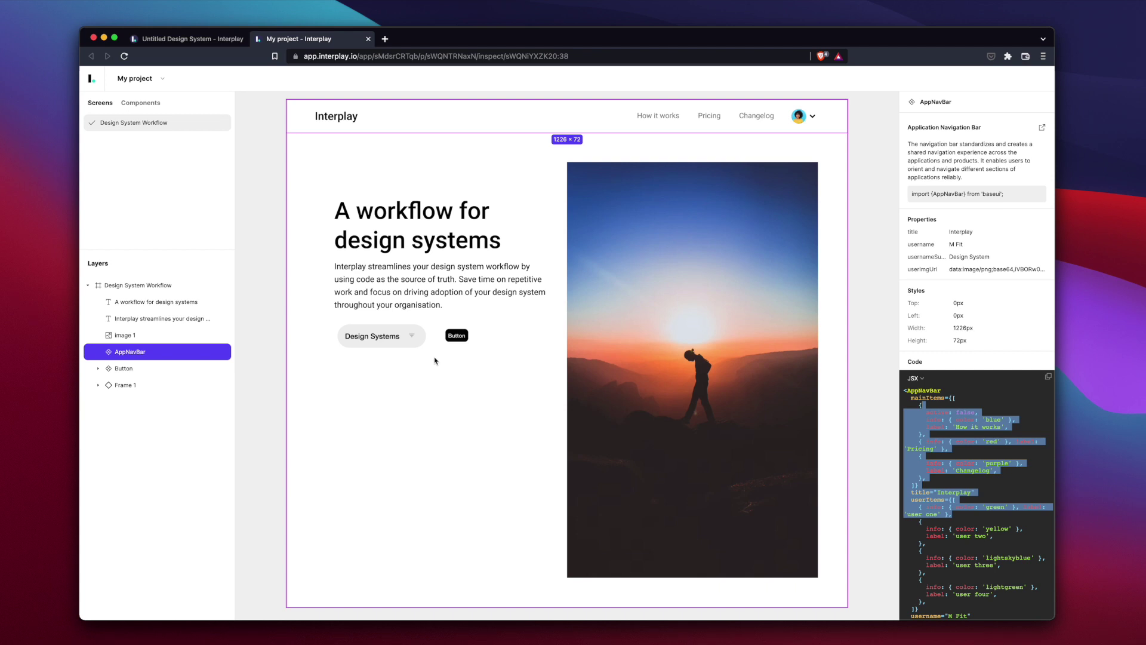
Inspect the black Button frame's styles and tokens, reviewing the Frame 1 CSS.
{"action": "left_click", "coordinate": [448, 344]}
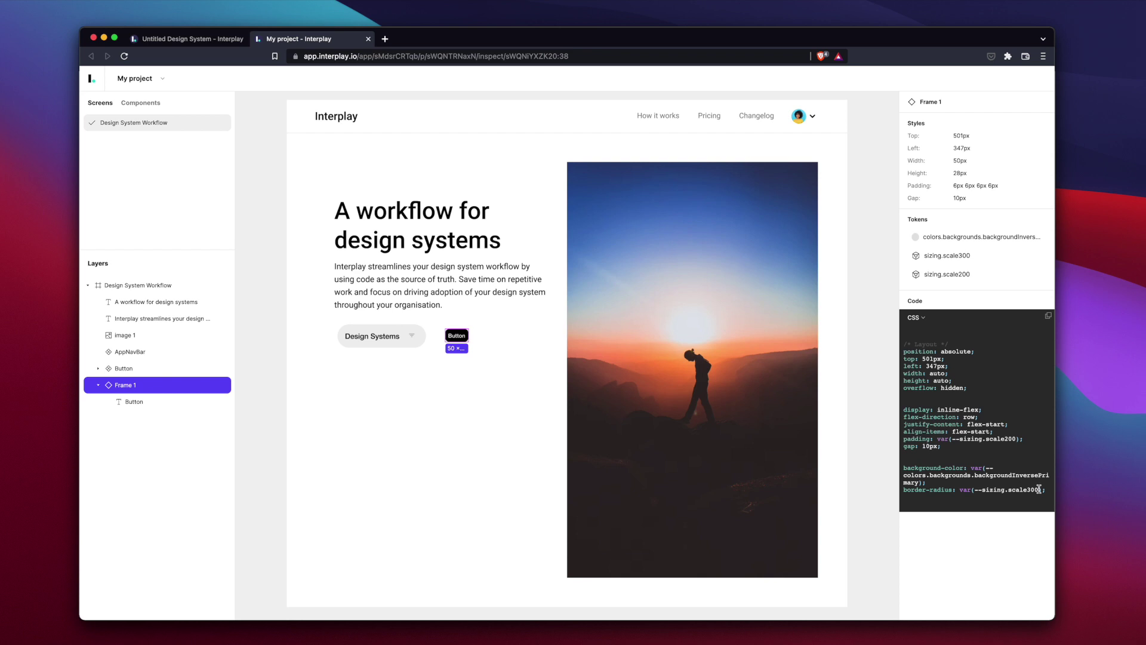
{"action": "left_click_drag", "start_coordinate": [1039, 490], "coordinate": [904, 439]}
{"action": "left_click", "coordinate": [871, 418]}
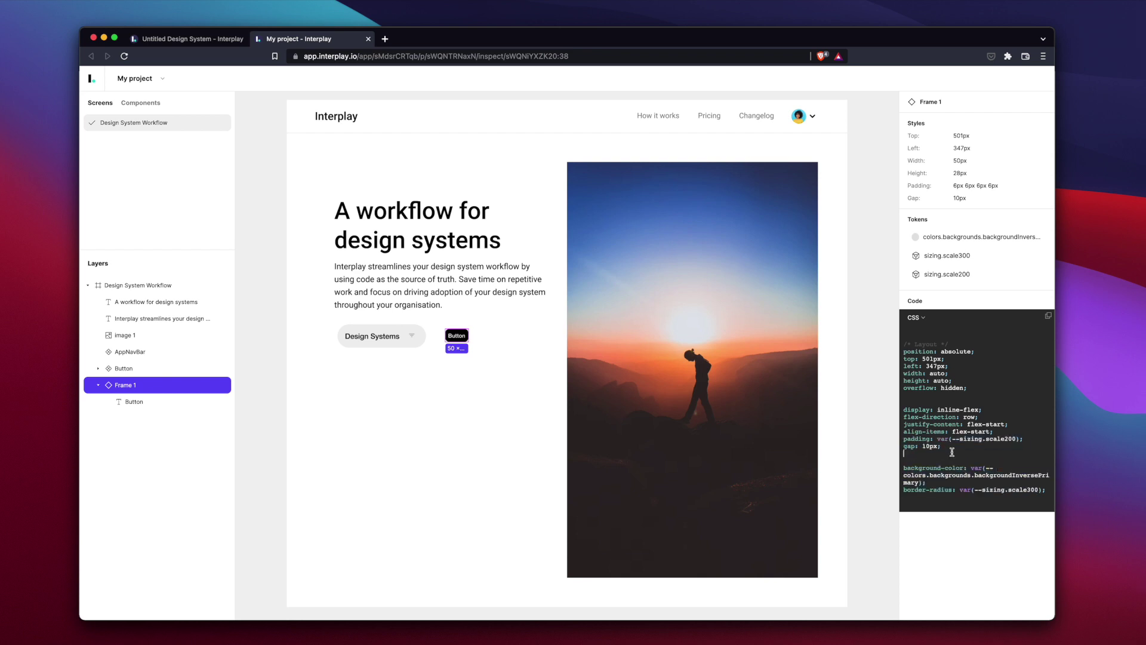
Return to the Recents dashboard via the top-left main menu.
{"action": "left_click", "coordinate": [94, 81]}
{"action": "left_click", "coordinate": [111, 96]}
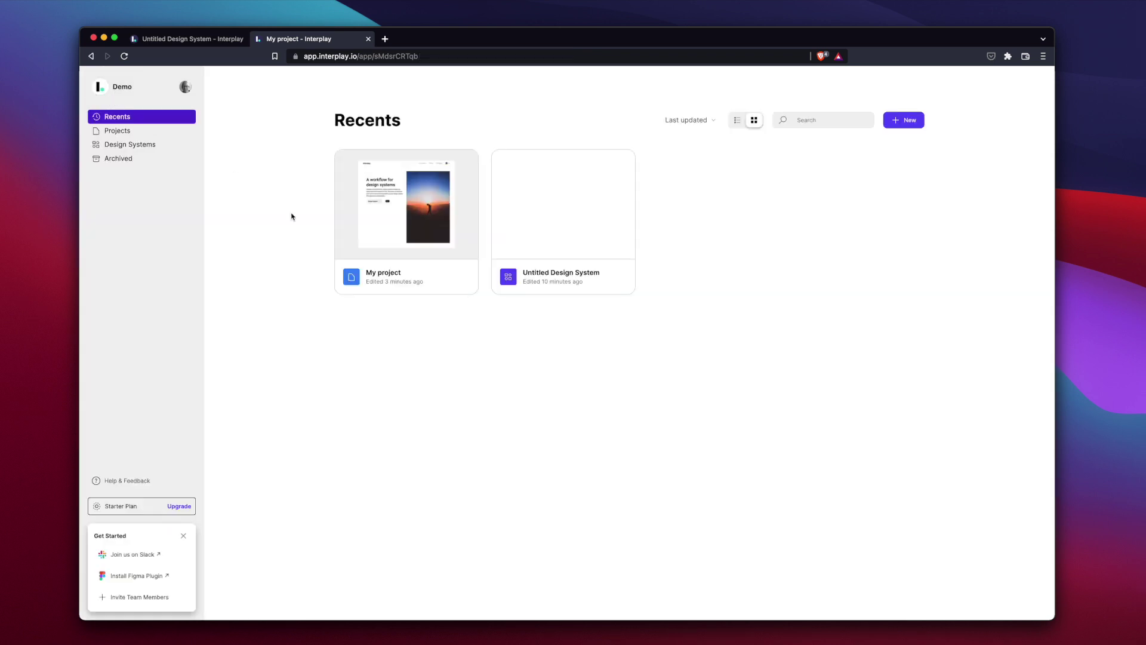